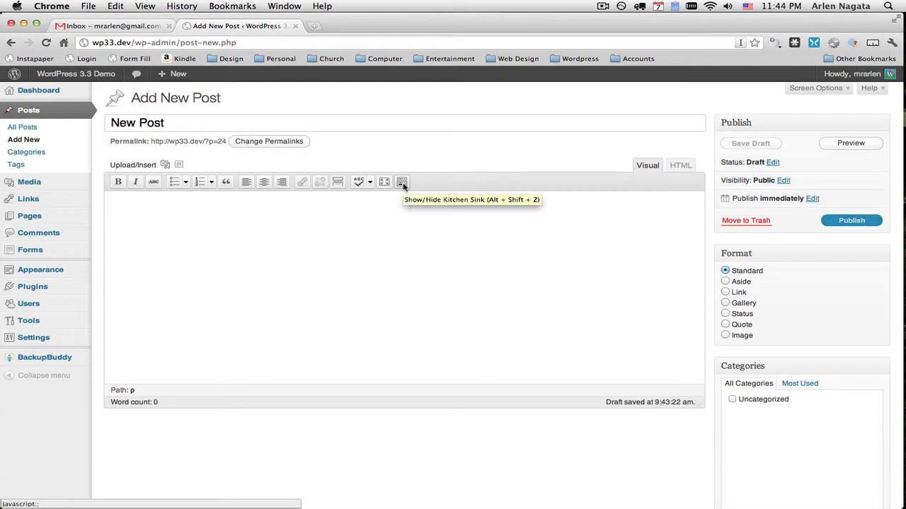
# Show the post editor's Kitchen Sink toolbar row and review the available paragraph and heading formats
pyautogui.click(401, 182)
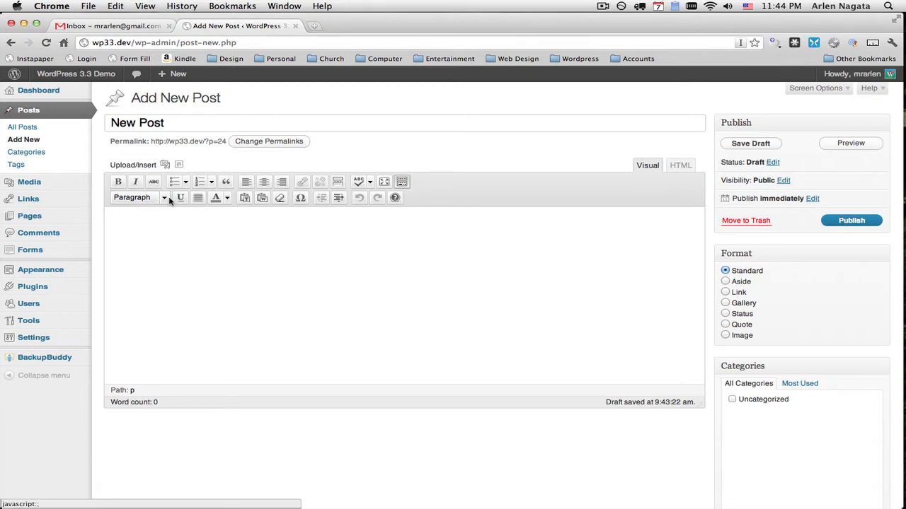
pyautogui.click(165, 201)
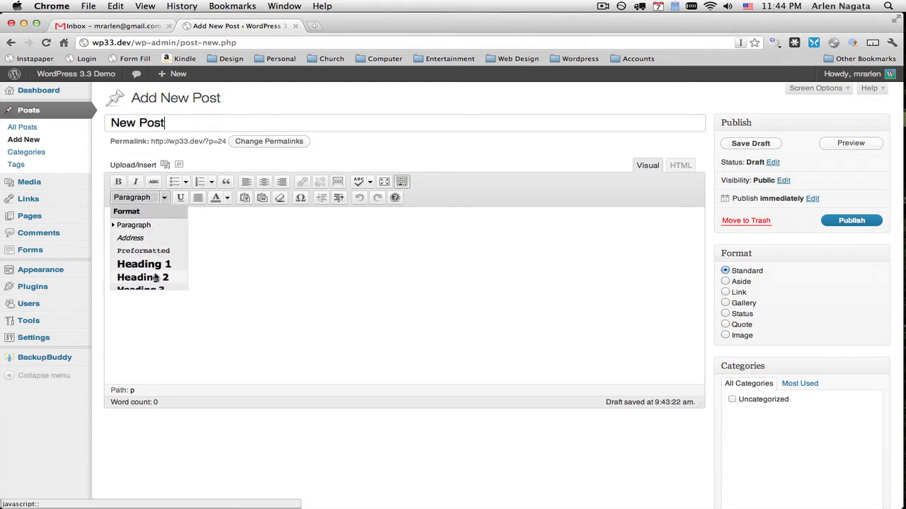
pyautogui.scroll(-2, 157, 277)
pyautogui.scroll(-3, 157, 277)
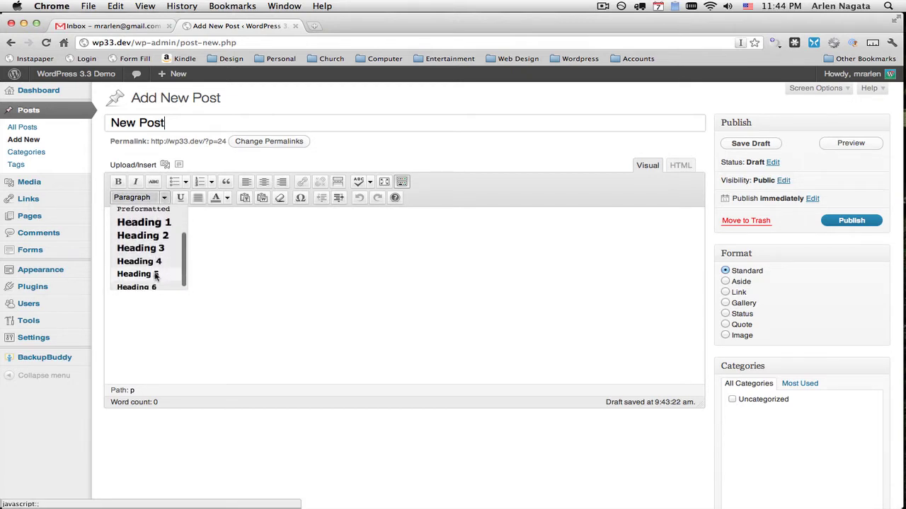
pyautogui.scroll(5, 155, 280)
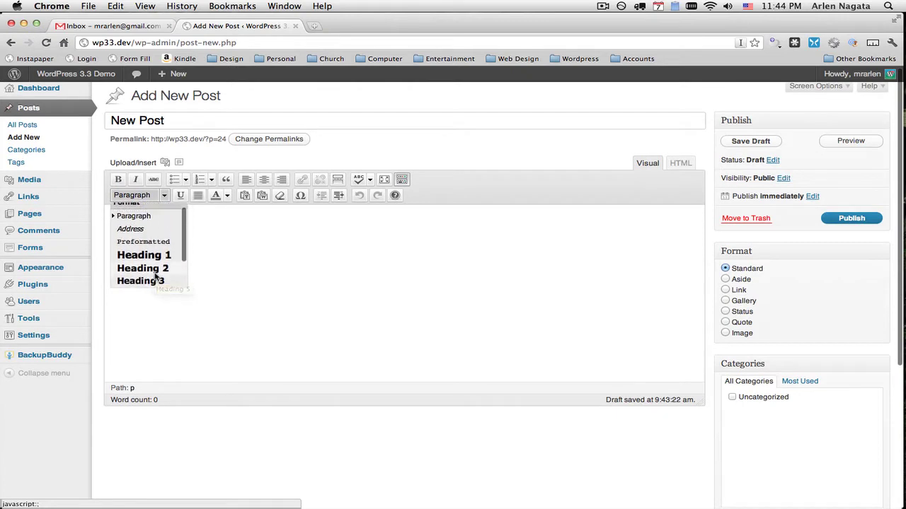
pyautogui.click(238, 259)
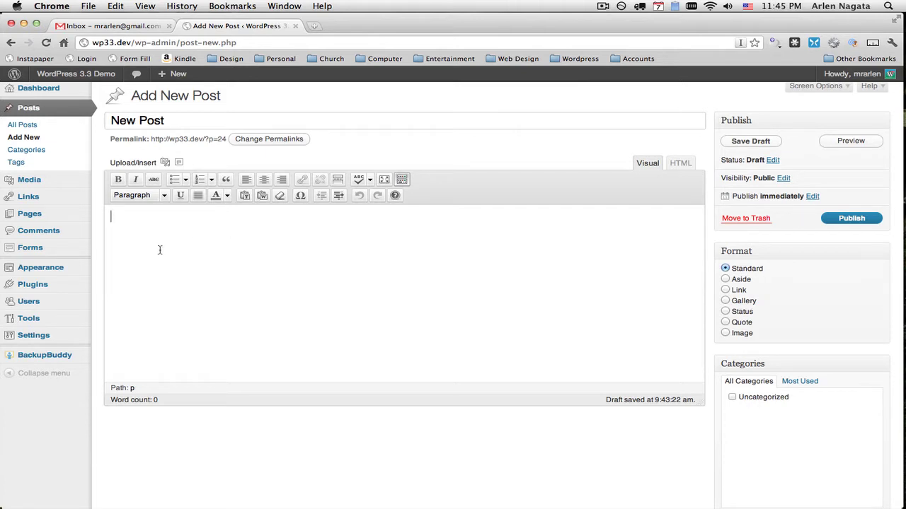
# Open the installed plugins list and copy the plugin name Ultimate TinyMCE
pyautogui.moveTo(51, 289)
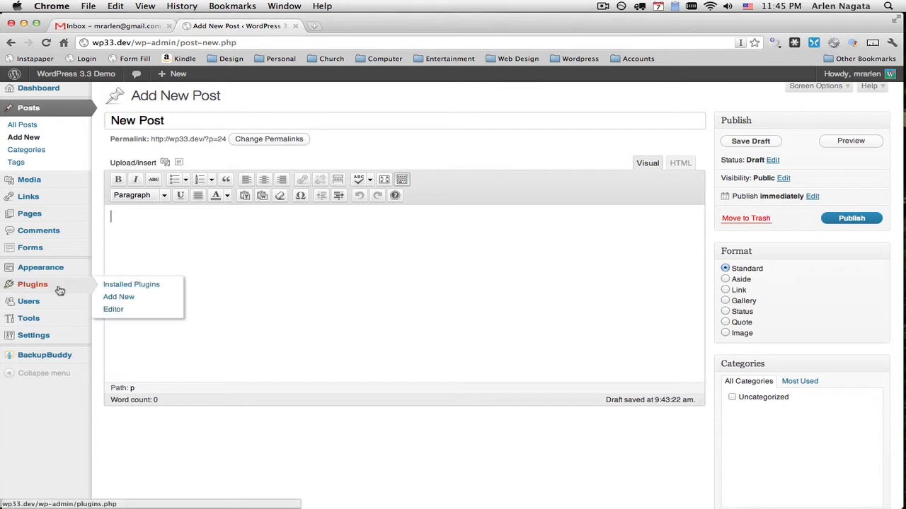
pyautogui.click(169, 288)
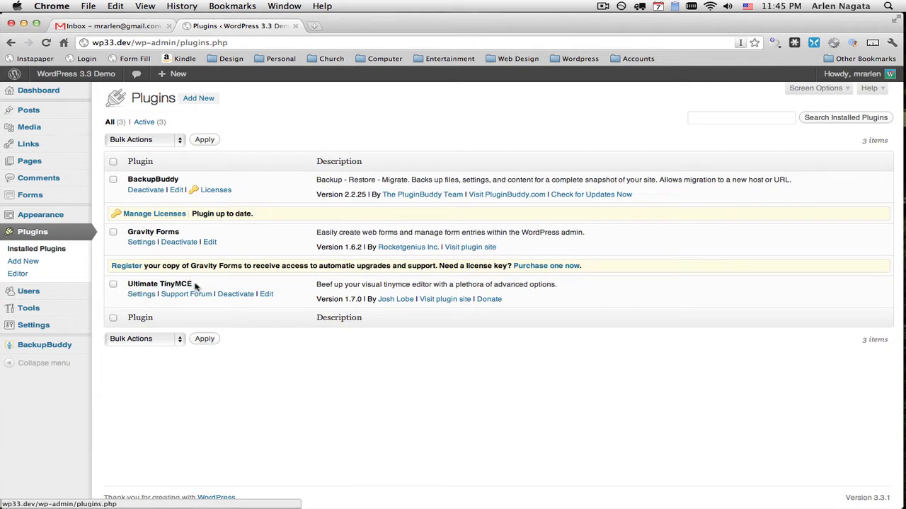
pyautogui.moveTo(192, 284); pyautogui.dragTo(128, 284)
pyautogui.press('super+c')
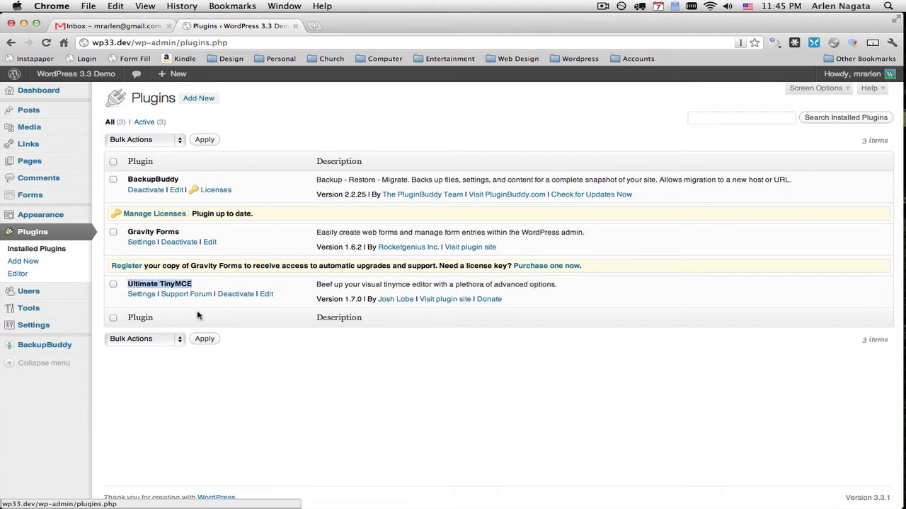
# Search the plugin directory for Ultimate TinyMCE using the copied name
pyautogui.click(204, 103)
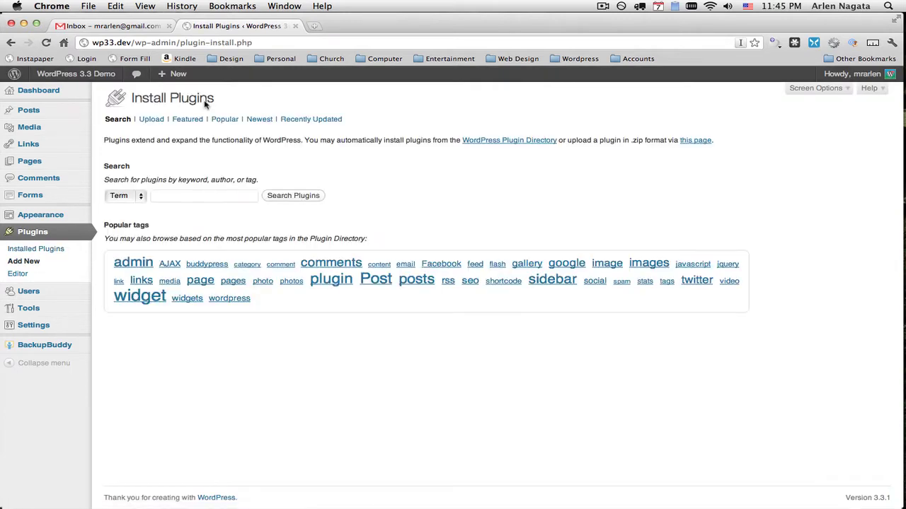
pyautogui.click(209, 195)
pyautogui.press('super+v')
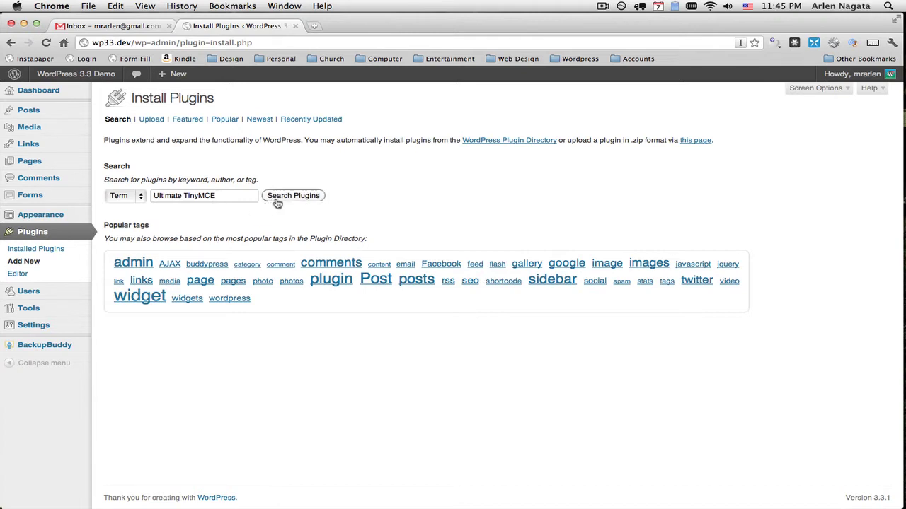
pyautogui.click(283, 202)
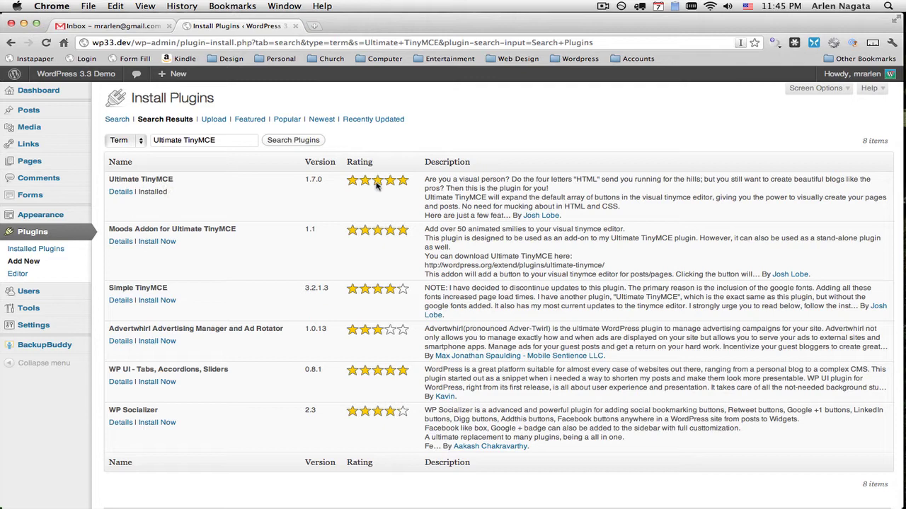
# Check the Ultimate TinyMCE plugin's rating and read its details, leaving the details window closed
pyautogui.moveTo(407, 185)
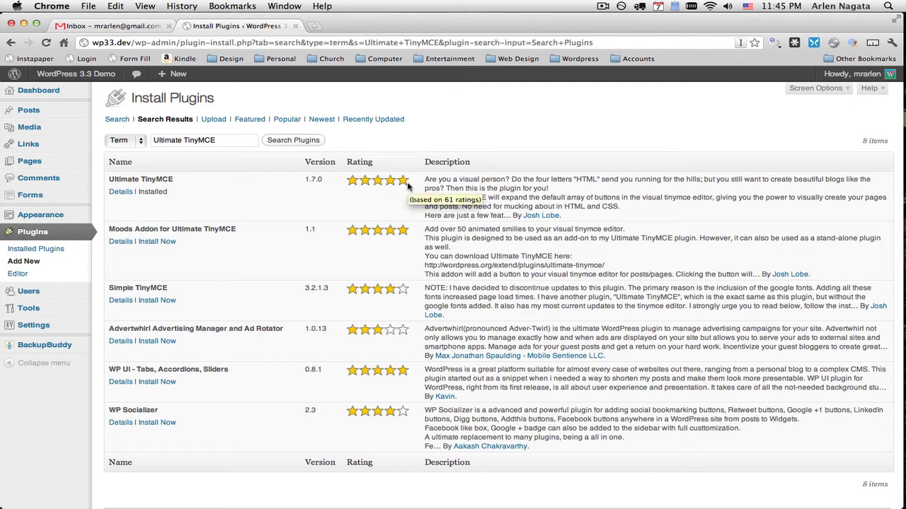
pyautogui.click(121, 192)
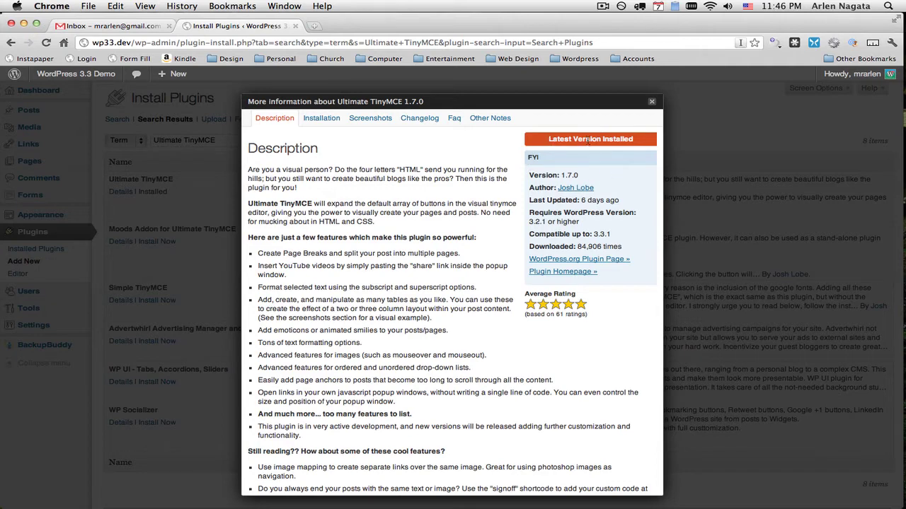
pyautogui.click(652, 103)
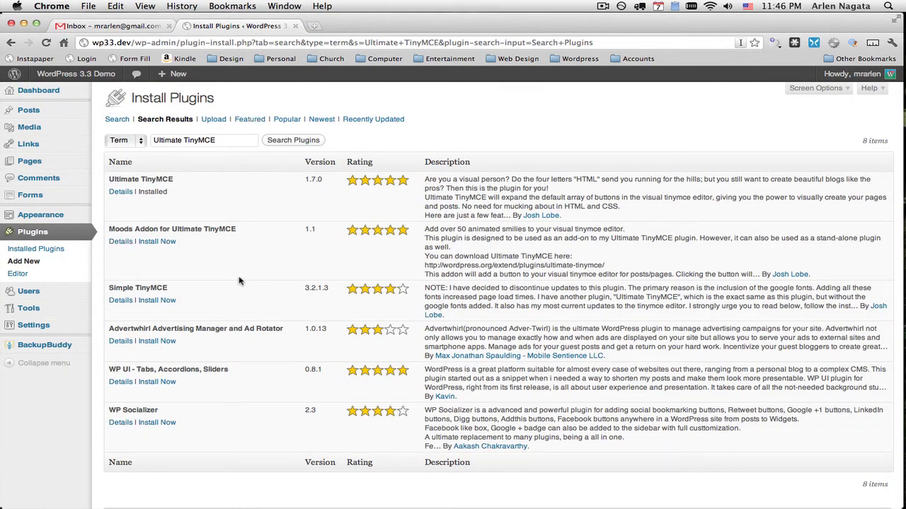
# Open a new post to inspect the current editor toolbar
pyautogui.moveTo(174, 79)
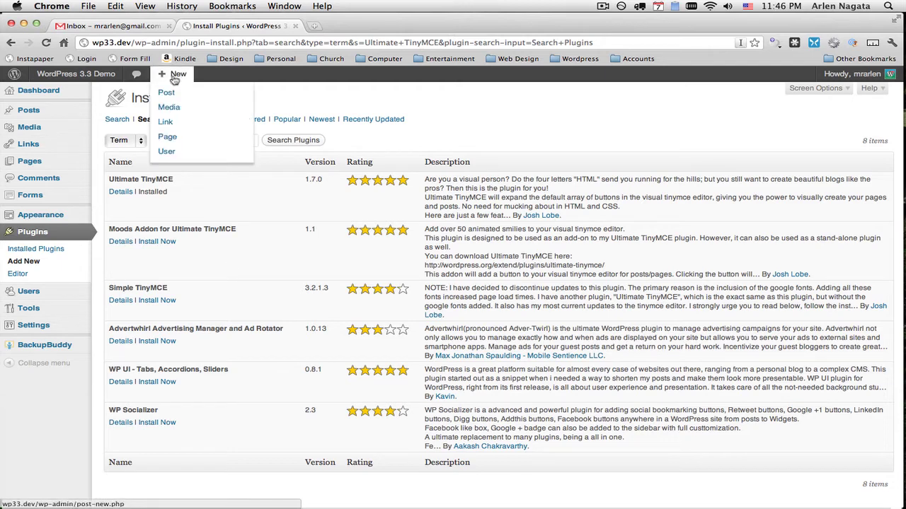
pyautogui.click(166, 94)
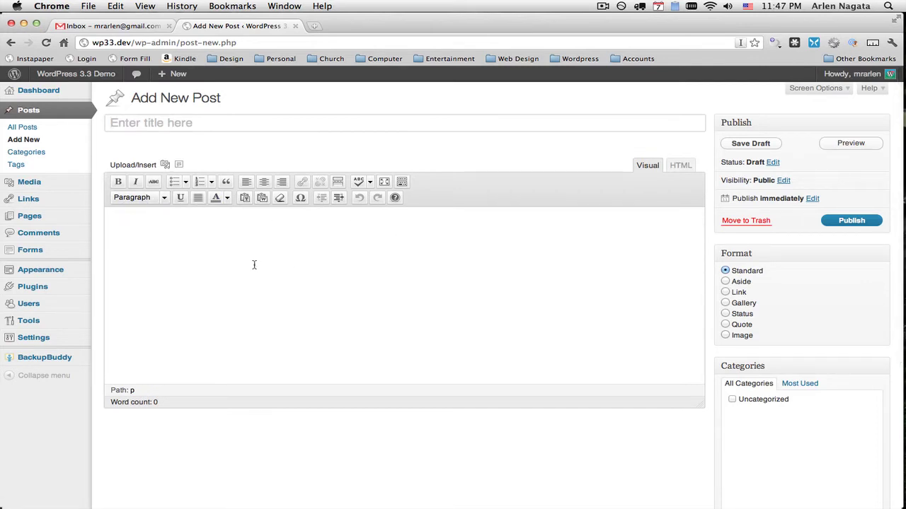
# Open the Ultimate TinyMCE settings and enable the Horizontal Rule, Subscript and Superscript boxes for row 3
pyautogui.moveTo(85, 339)
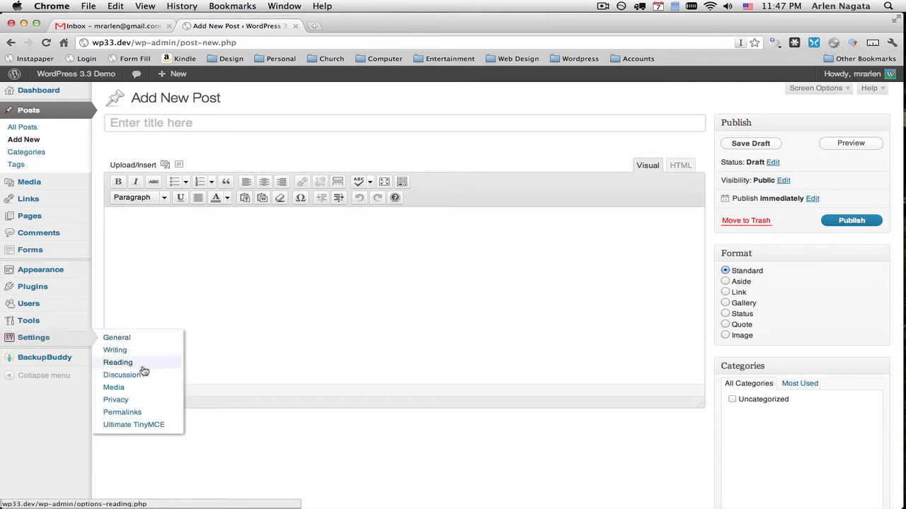
pyautogui.click(167, 427)
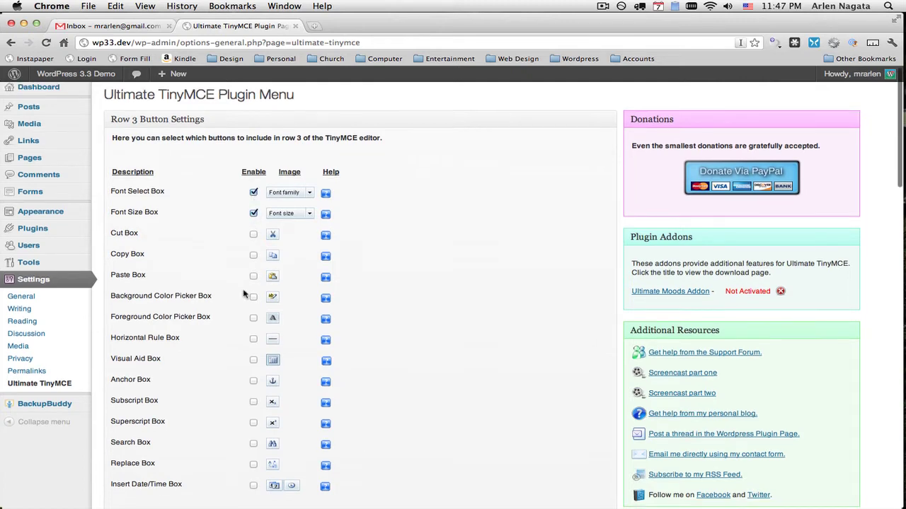
pyautogui.scroll(-3, 243, 294)
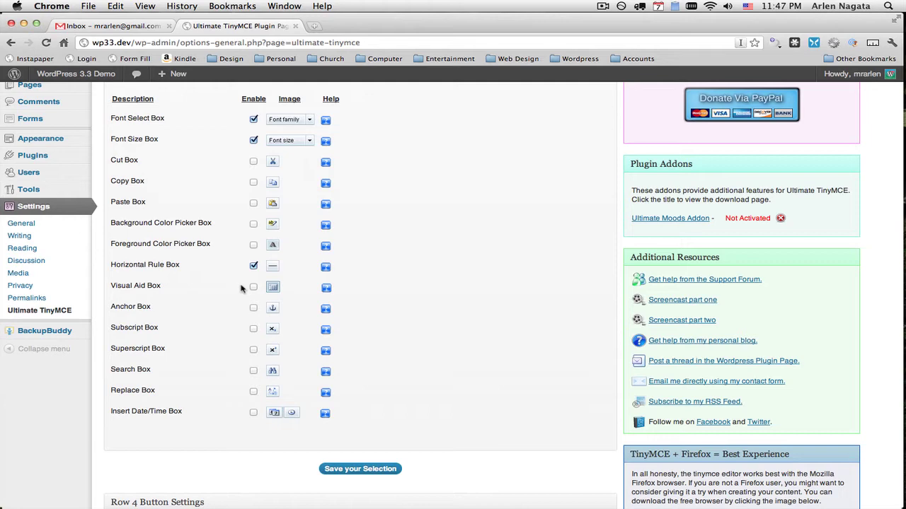
pyautogui.scroll(-5, 240, 288)
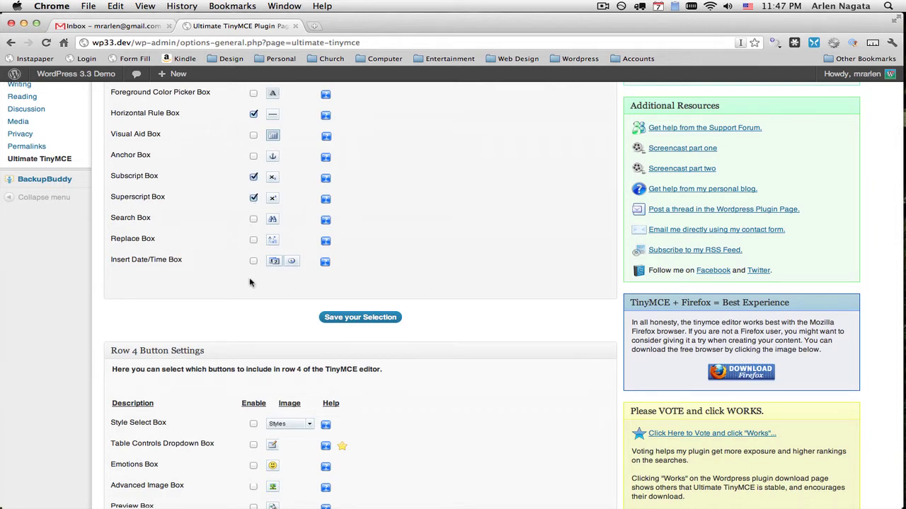
# Enable the Table Controls Dropdown, Emotions and Advanced Image boxes in the row 4 button settings
pyautogui.scroll(-10, 251, 297)
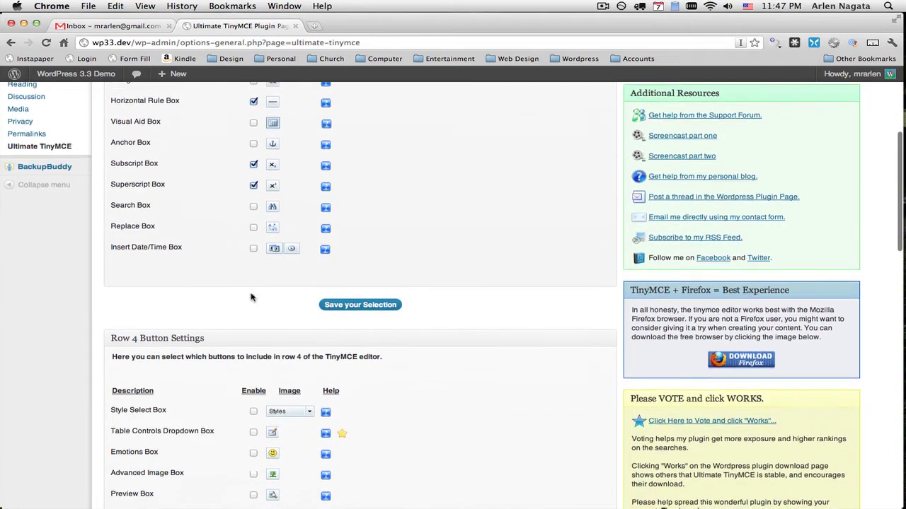
pyautogui.scroll(-4, 251, 297)
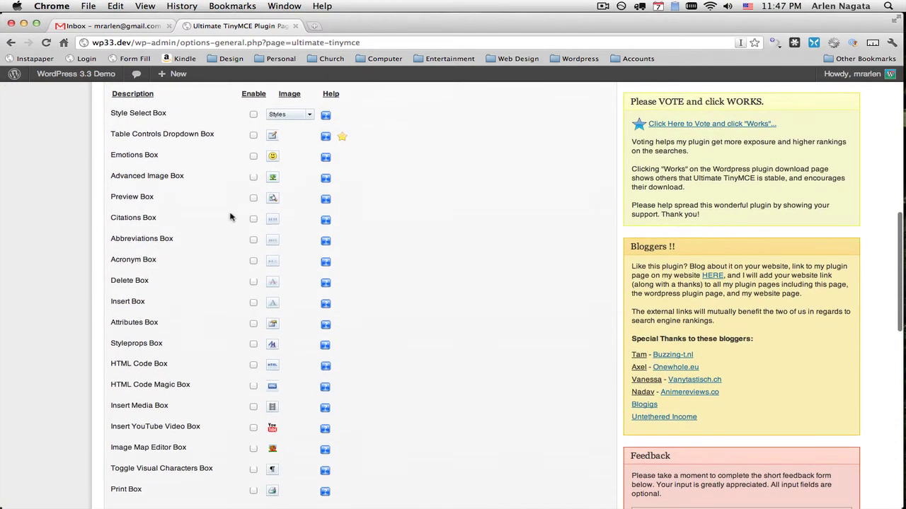
pyautogui.click(254, 136)
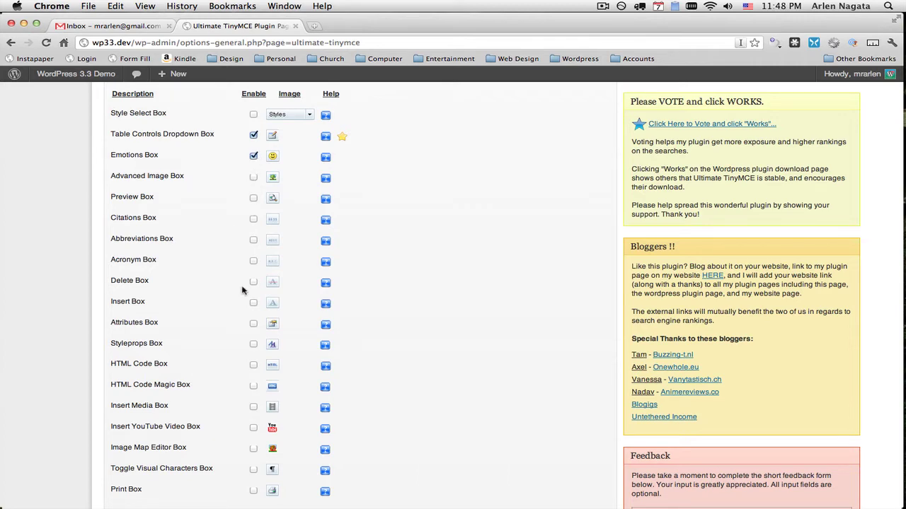
pyautogui.scroll(-3, 241, 290)
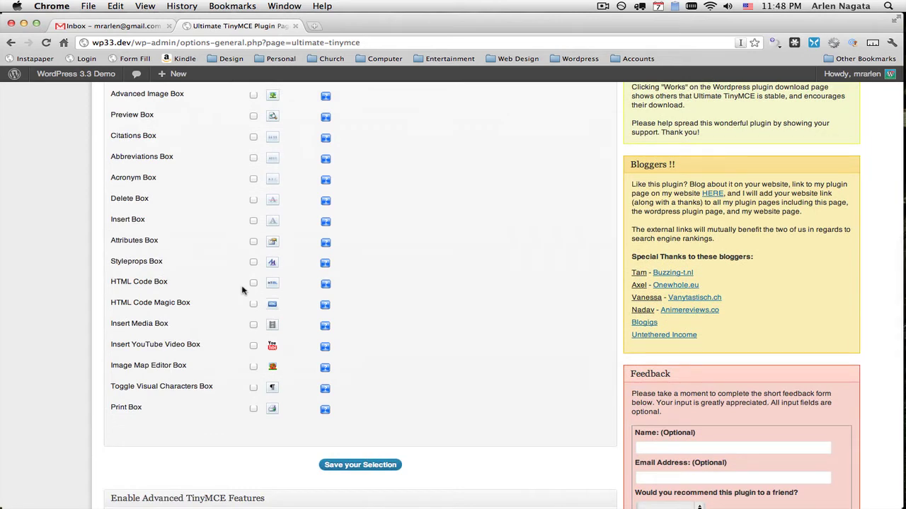
pyautogui.scroll(-2, 242, 290)
pyautogui.scroll(3, 242, 297)
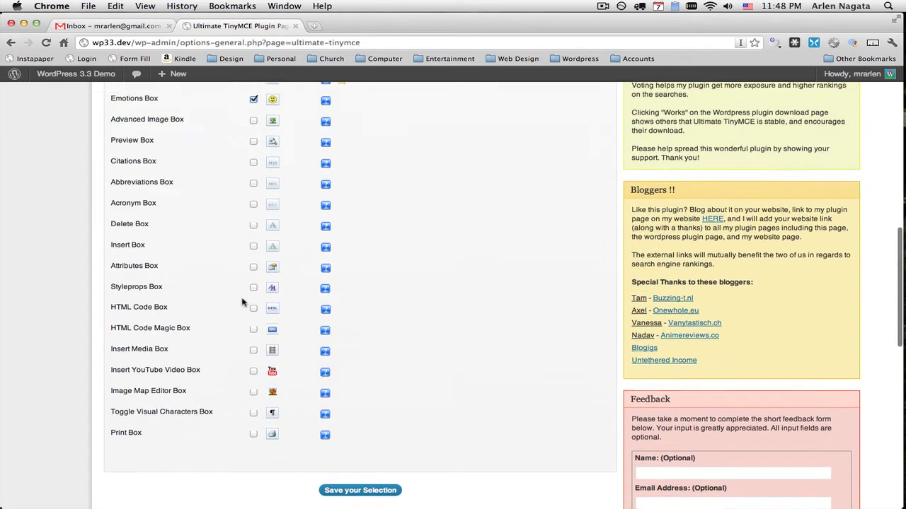
pyautogui.scroll(1, 244, 300)
pyautogui.scroll(-4, 245, 299)
pyautogui.scroll(6, 243, 299)
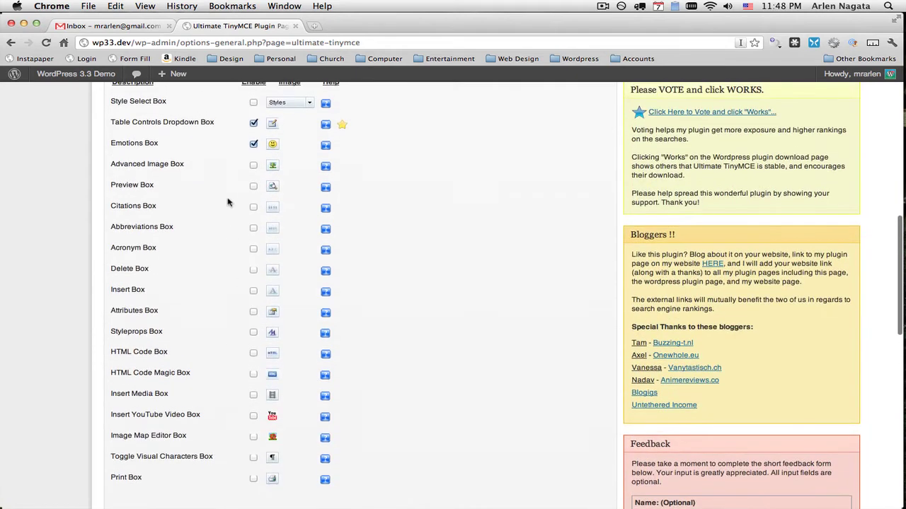
pyautogui.click(254, 167)
# Enable the Insert YouTube Video and Image Map Editor boxes in row 4 and save the selection
pyautogui.scroll(-3, 226, 313)
pyautogui.scroll(-1, 227, 313)
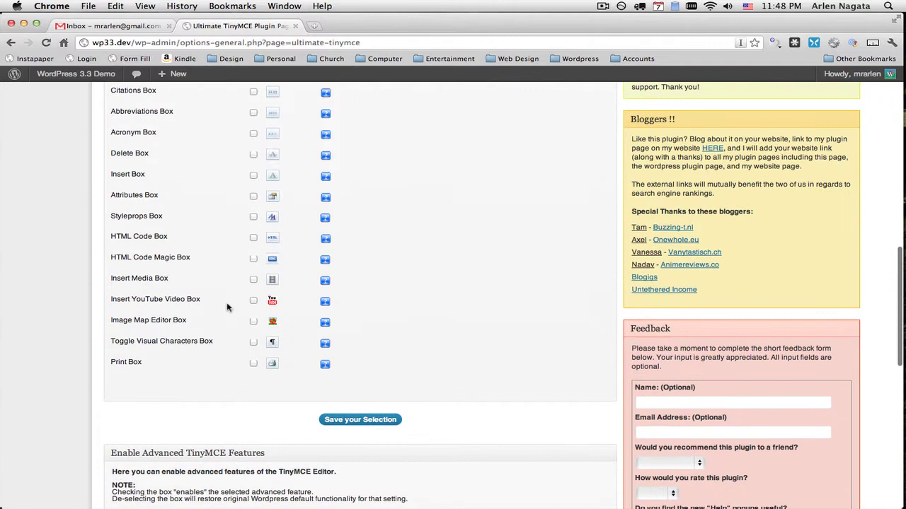
pyautogui.click(253, 301)
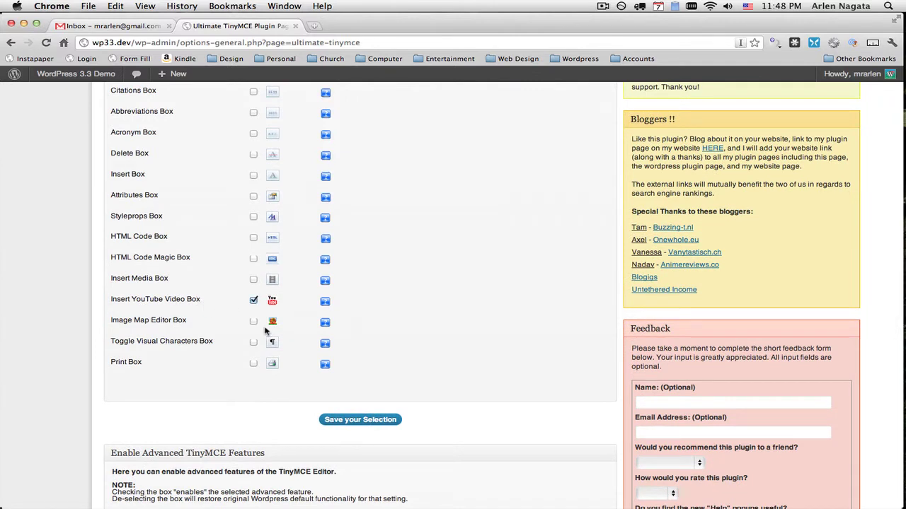
pyautogui.click(254, 322)
pyautogui.scroll(-2, 251, 440)
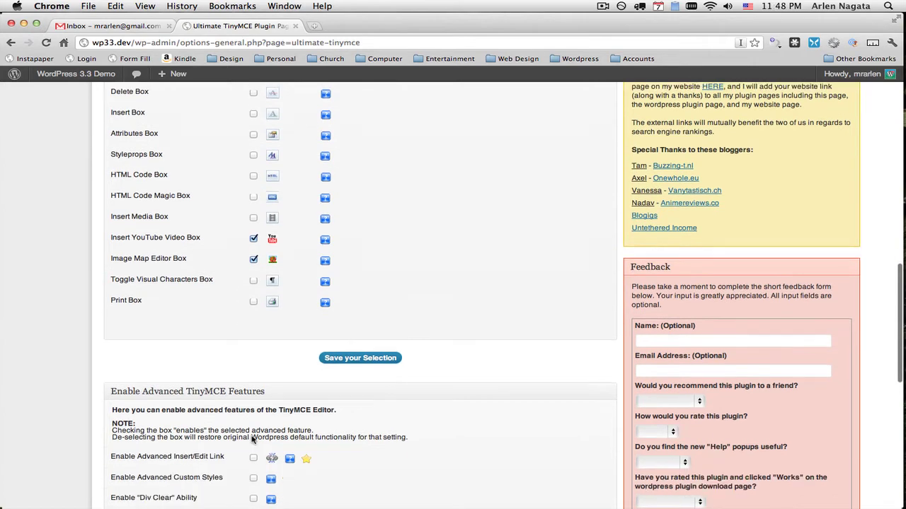
pyautogui.click(353, 359)
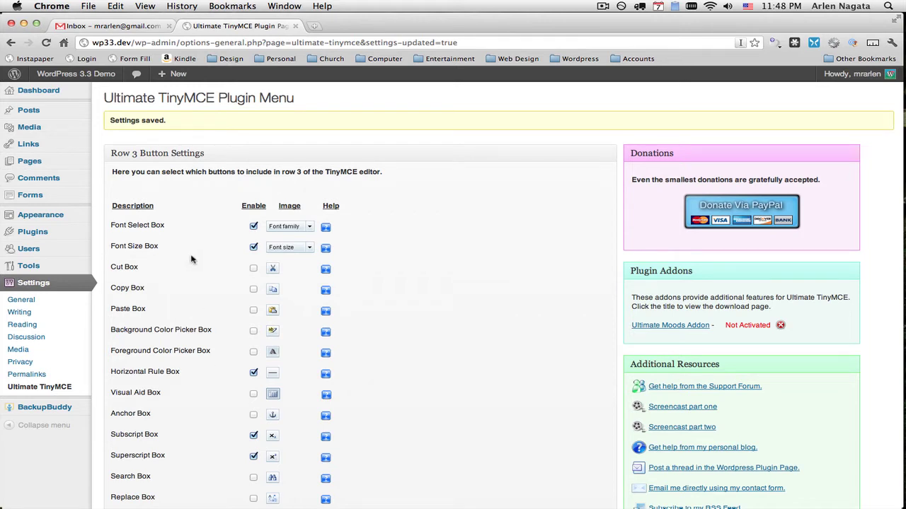
# Open a new post to view the added button rows in the editor
pyautogui.moveTo(176, 75)
pyautogui.click(169, 94)
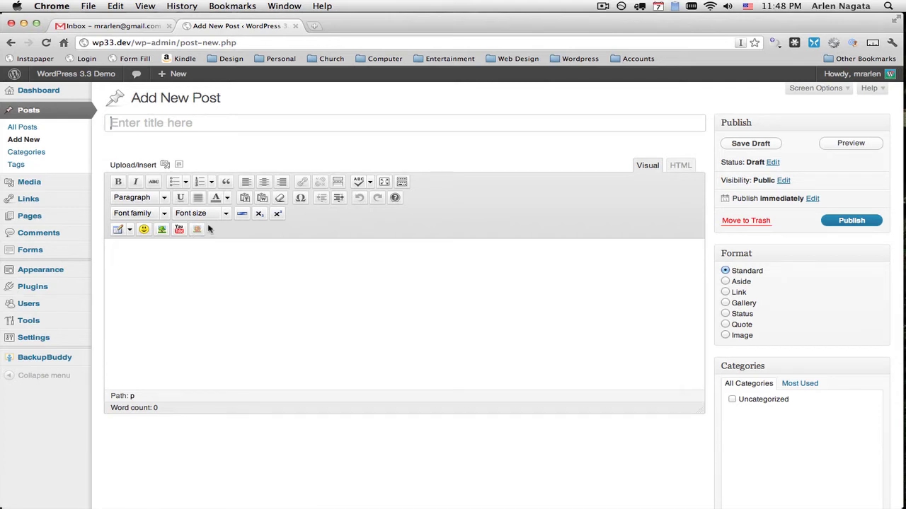
# Open the existing Demo Content post for editing and look through its formatted text
pyautogui.click(22, 129)
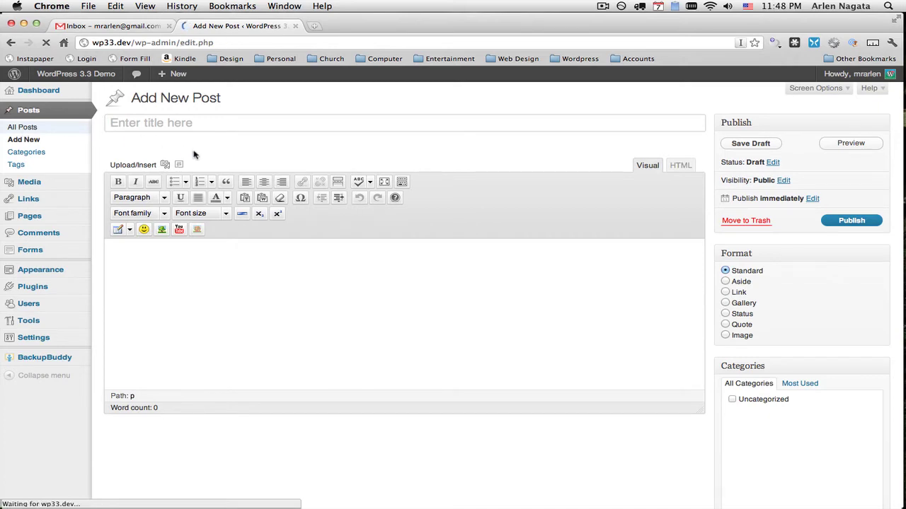
pyautogui.click(159, 238)
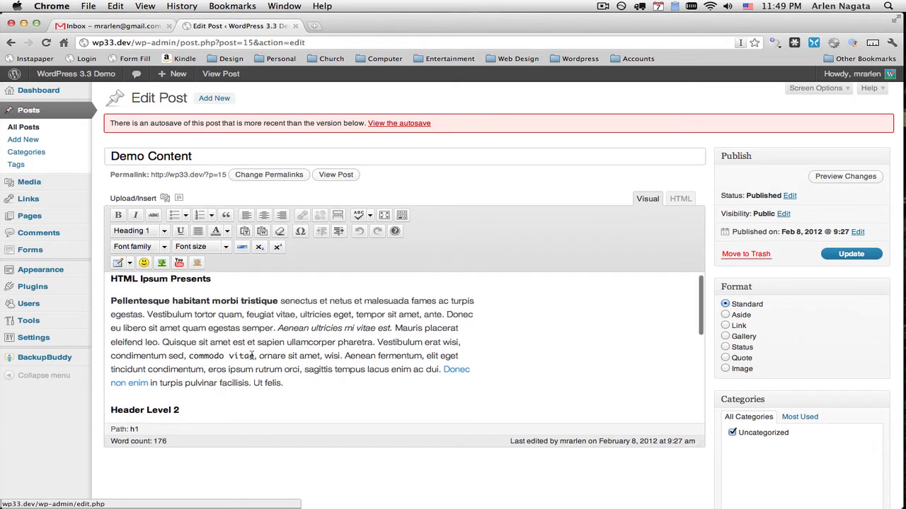
pyautogui.scroll(-3, 251, 357)
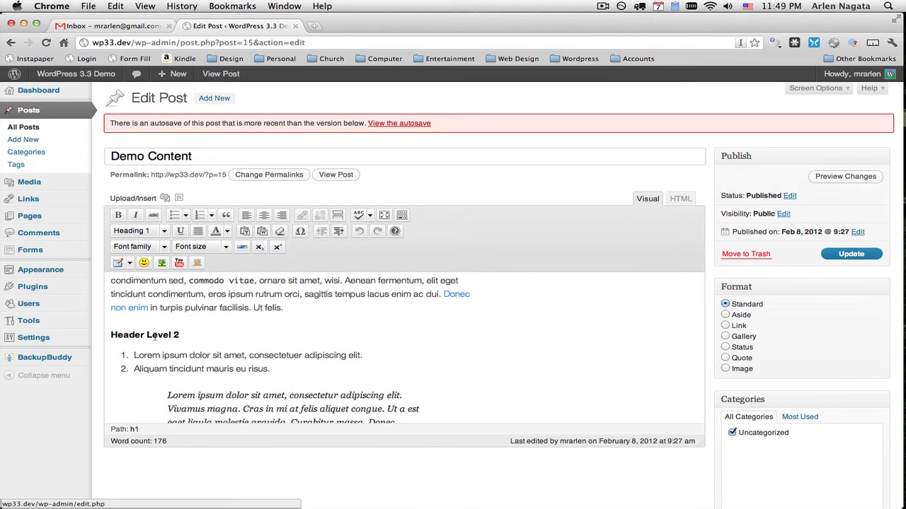
pyautogui.scroll(-3, 167, 379)
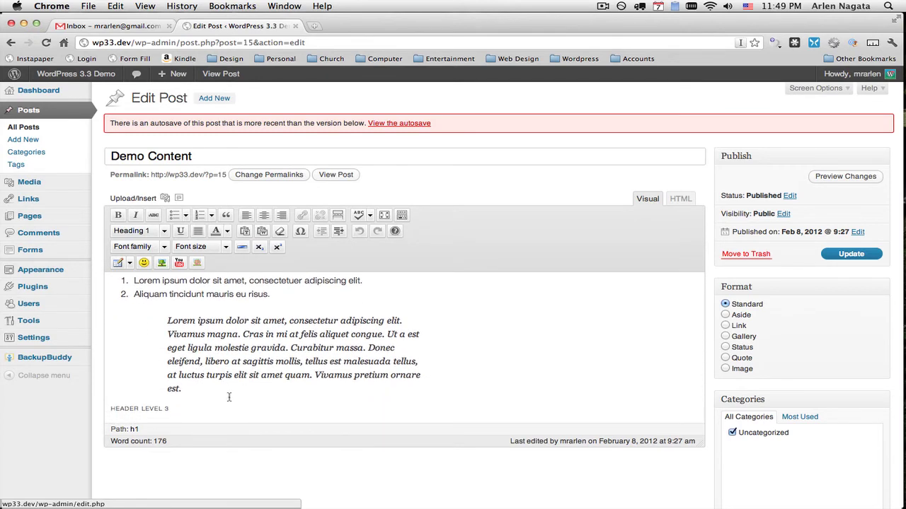
# Look through the rest of the Demo Content post and its preview, and return to the post editor
pyautogui.scroll(-3, 208, 389)
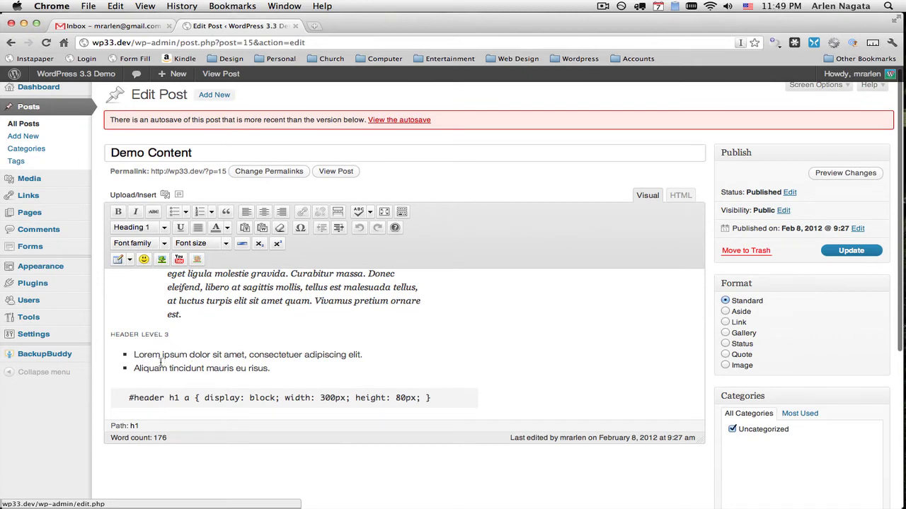
pyautogui.scroll(10, 262, 369)
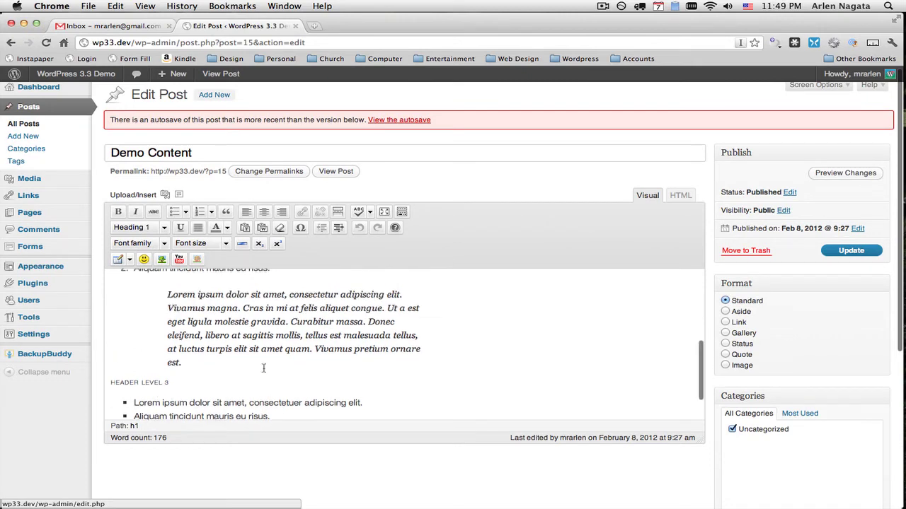
pyautogui.scroll(1, 262, 368)
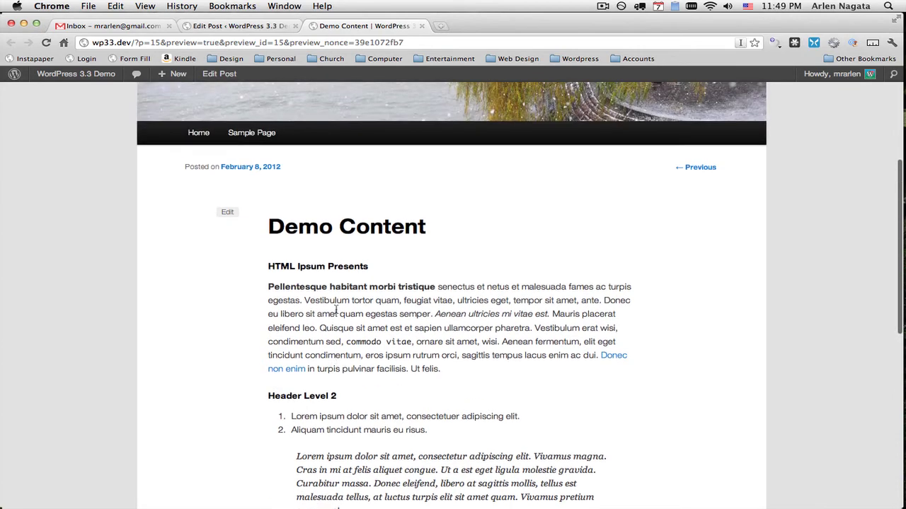
pyautogui.click(223, 26)
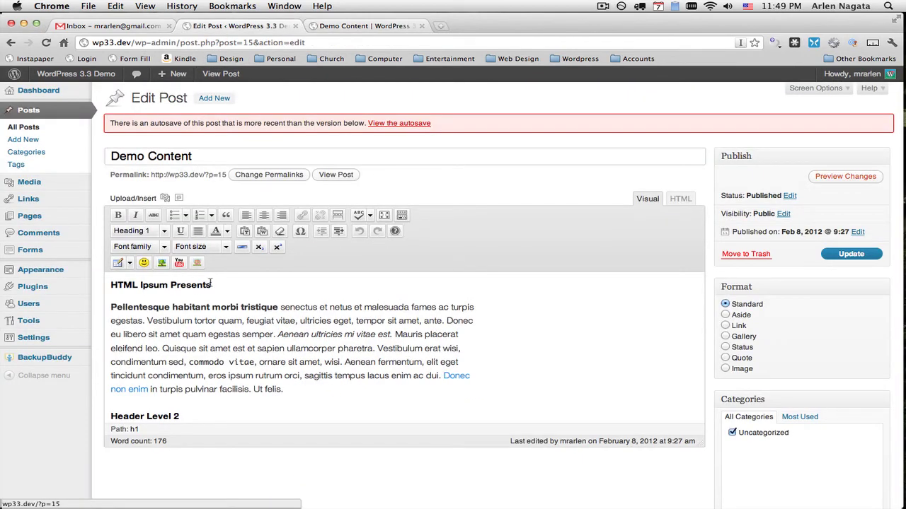
# Set the font family of the "HTML Ipsum Presents" heading to Comic Sans MS
pyautogui.moveTo(211, 284); pyautogui.dragTo(108, 284)
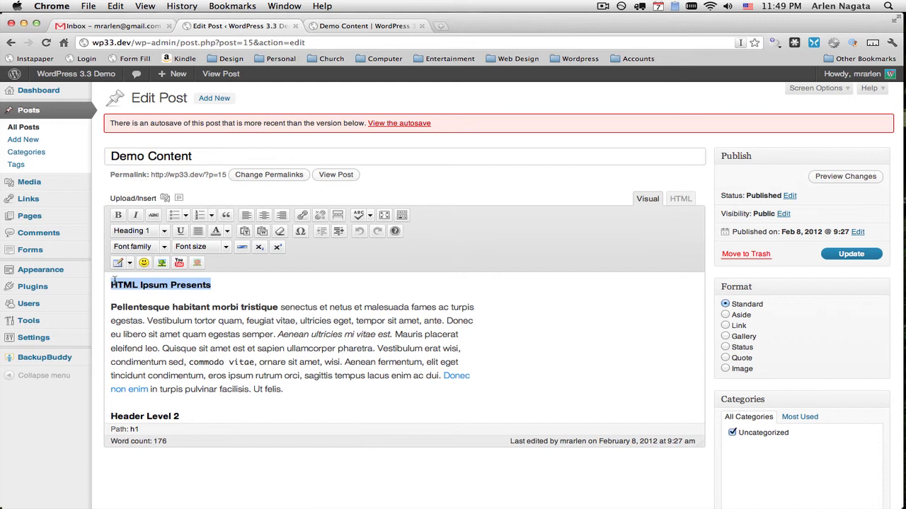
pyautogui.click(165, 250)
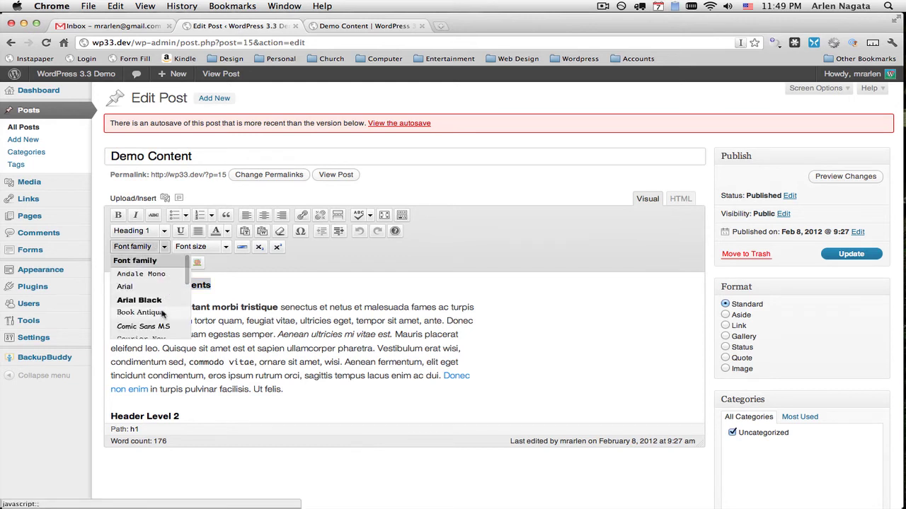
pyautogui.scroll(-3, 162, 314)
pyautogui.scroll(1, 157, 290)
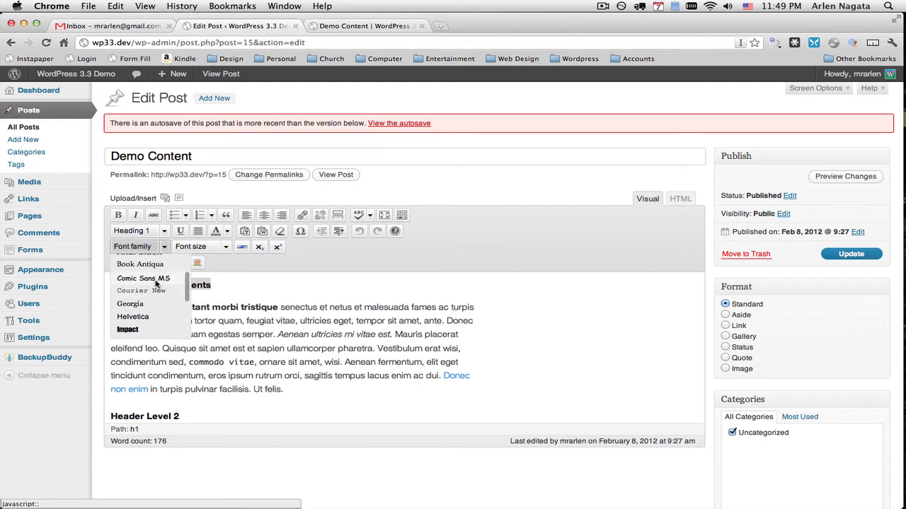
pyautogui.click(153, 281)
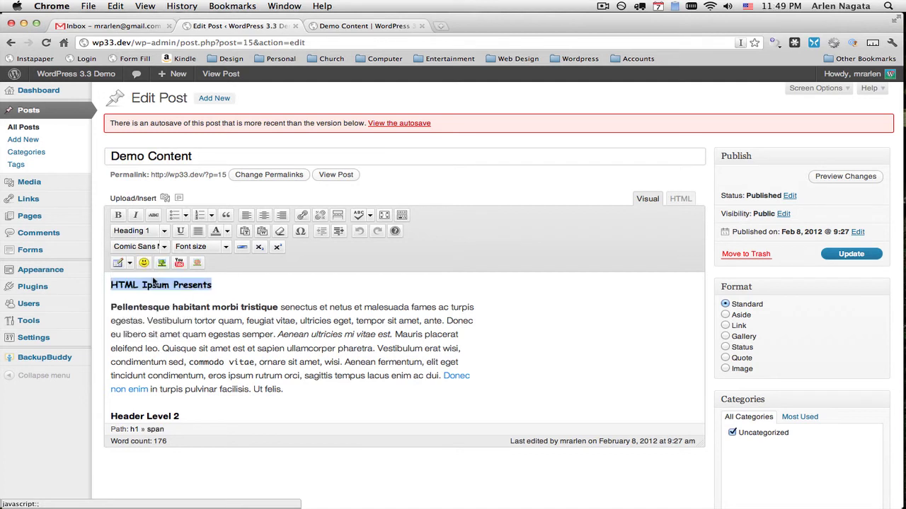
pyautogui.click(214, 333)
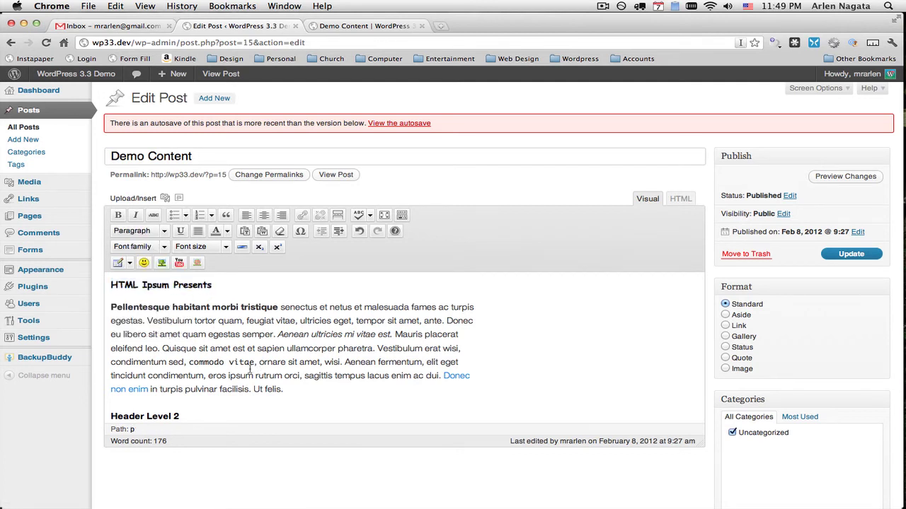
# Set the font size of the italic sentence "Aenean ultricies mi vitae est." in the first paragraph to 28px
pyautogui.moveTo(278, 335); pyautogui.dragTo(392, 336)
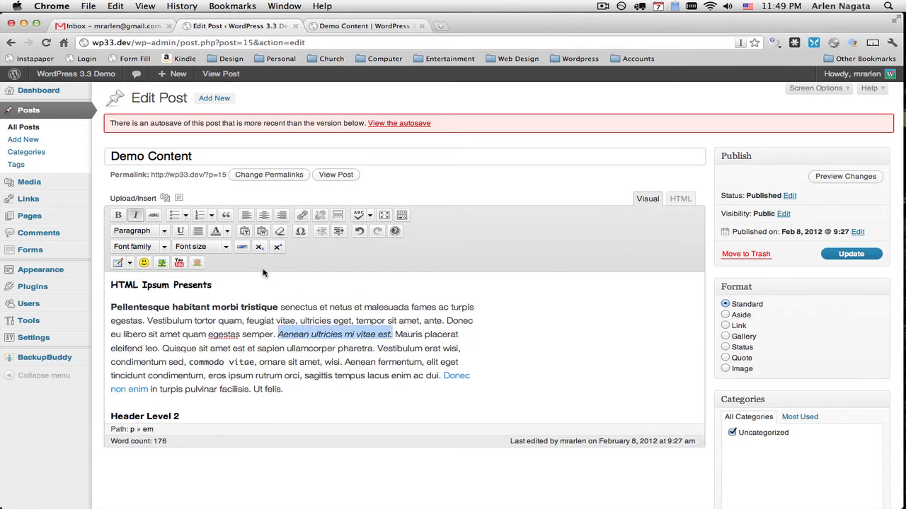
pyautogui.click(223, 247)
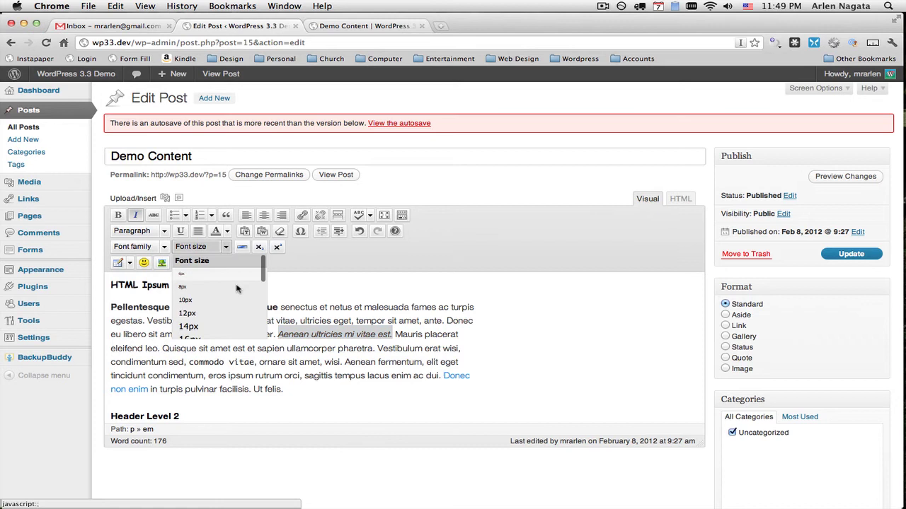
pyautogui.scroll(-5, 237, 289)
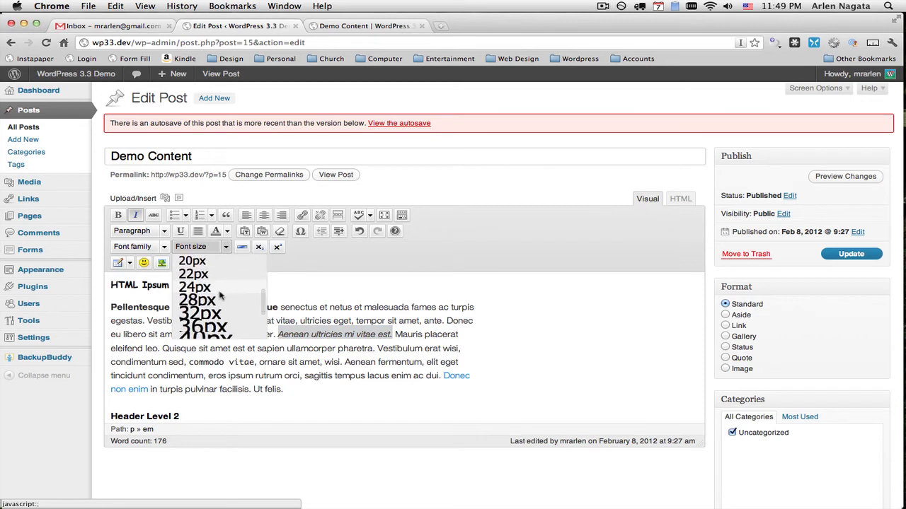
pyautogui.press('Escape')
pyautogui.click(322, 361)
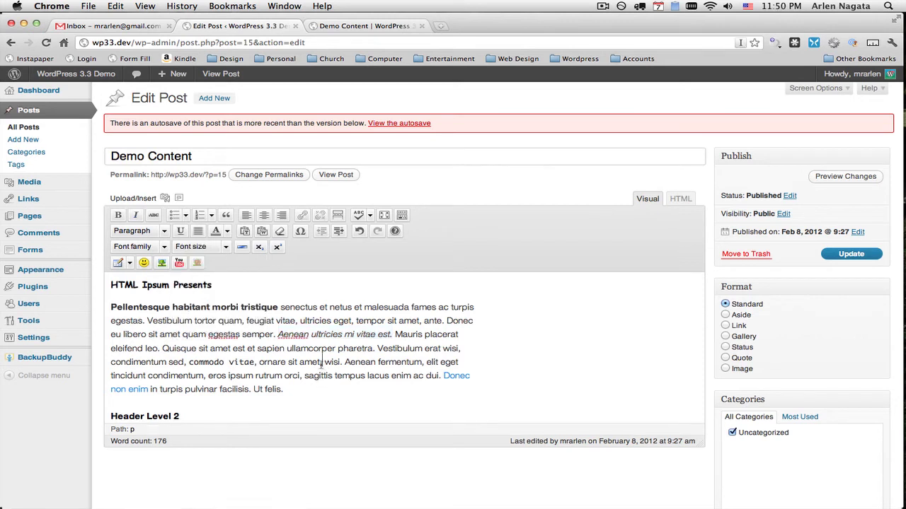
pyautogui.click(295, 335)
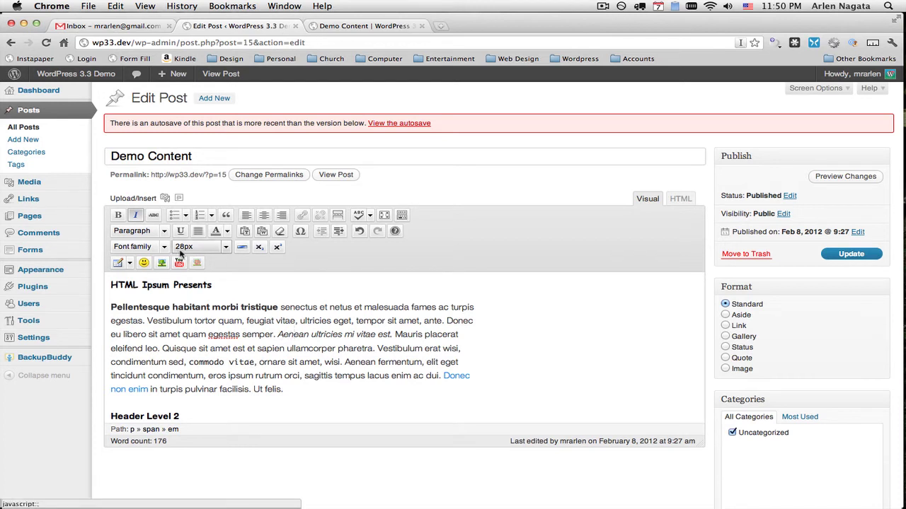
pyautogui.click(189, 333)
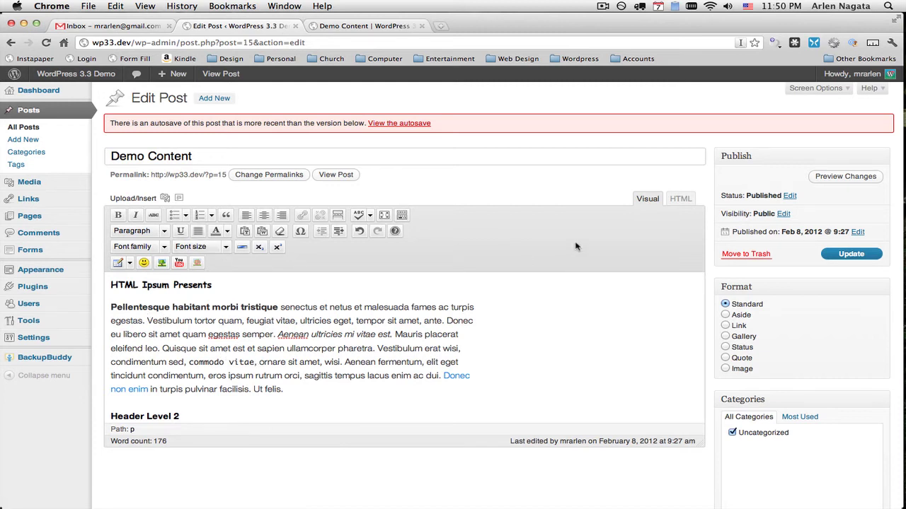
# Preview the post changes, check the heading font and the italic sentence's size on the page, and return to the editor
pyautogui.click(827, 179)
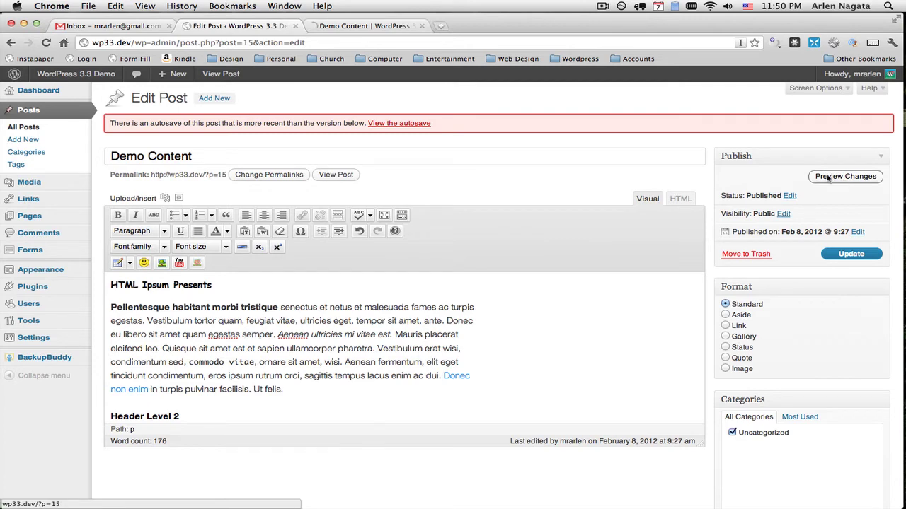
pyautogui.click(365, 28)
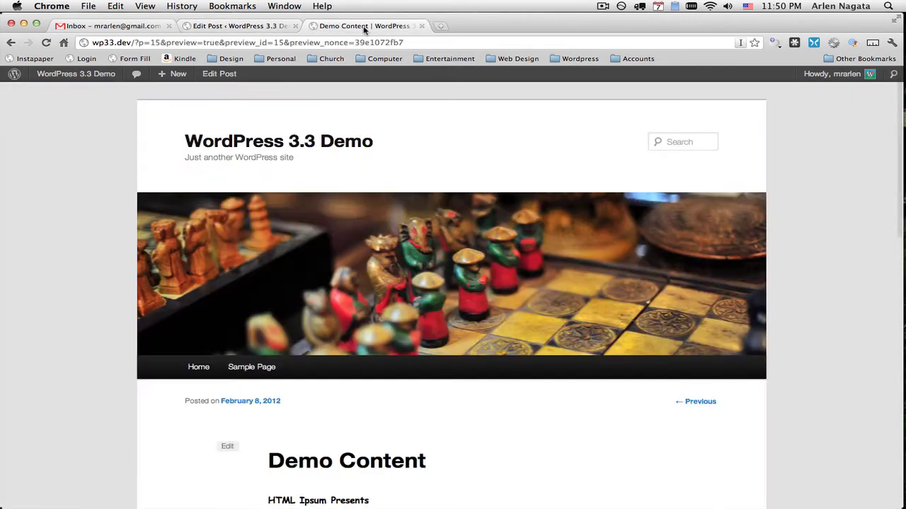
pyautogui.scroll(-10, 327, 402)
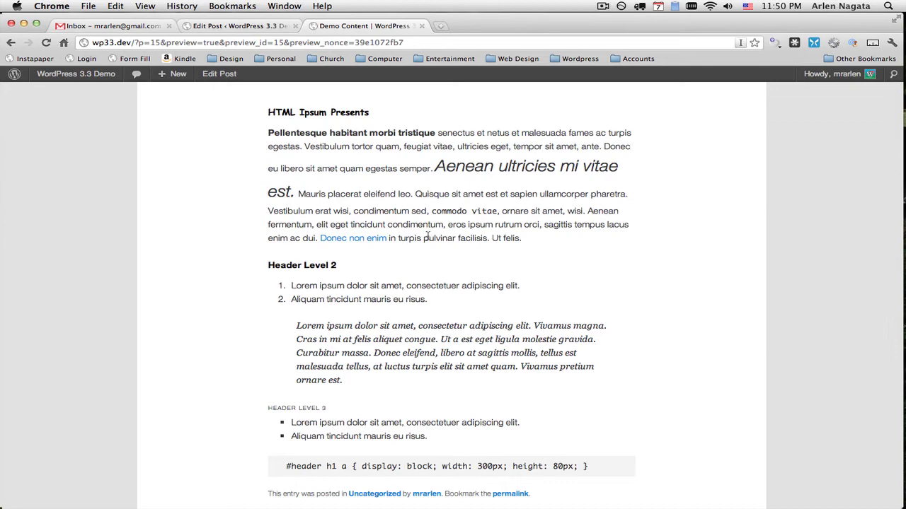
pyautogui.scroll(5, 427, 237)
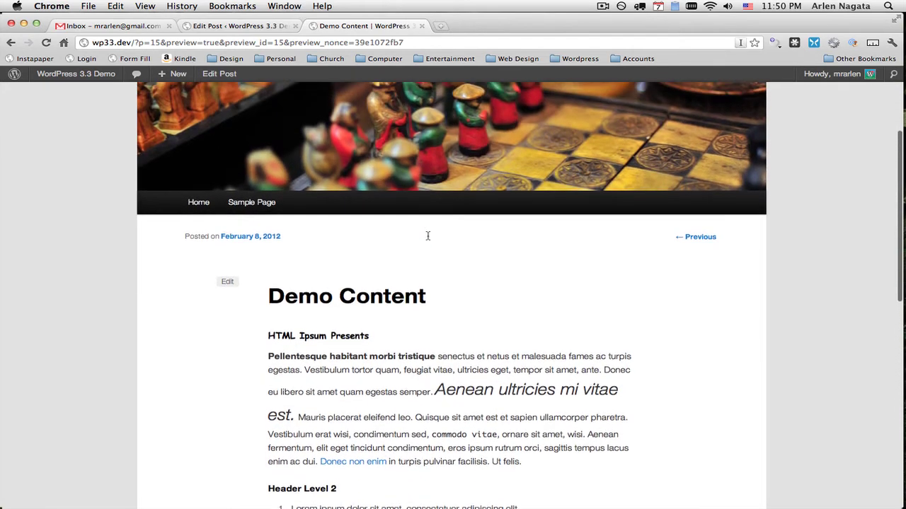
pyautogui.scroll(2, 426, 234)
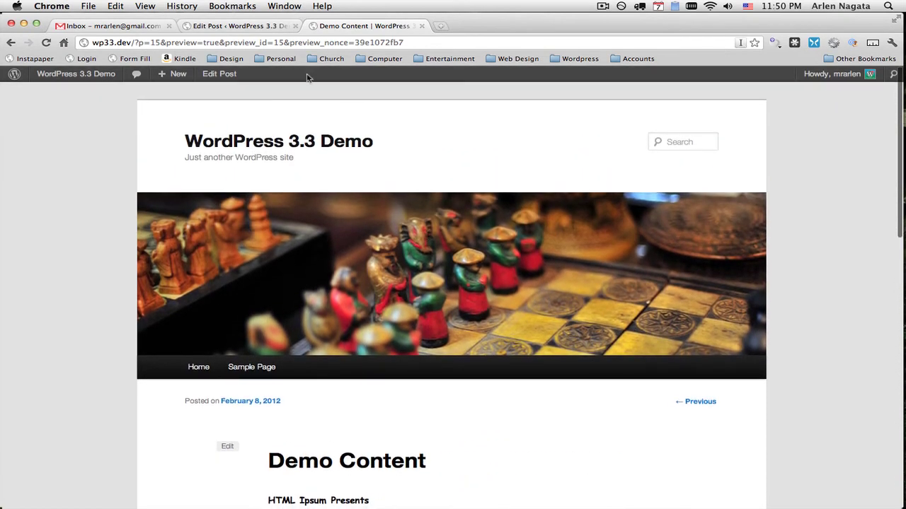
pyautogui.click(254, 27)
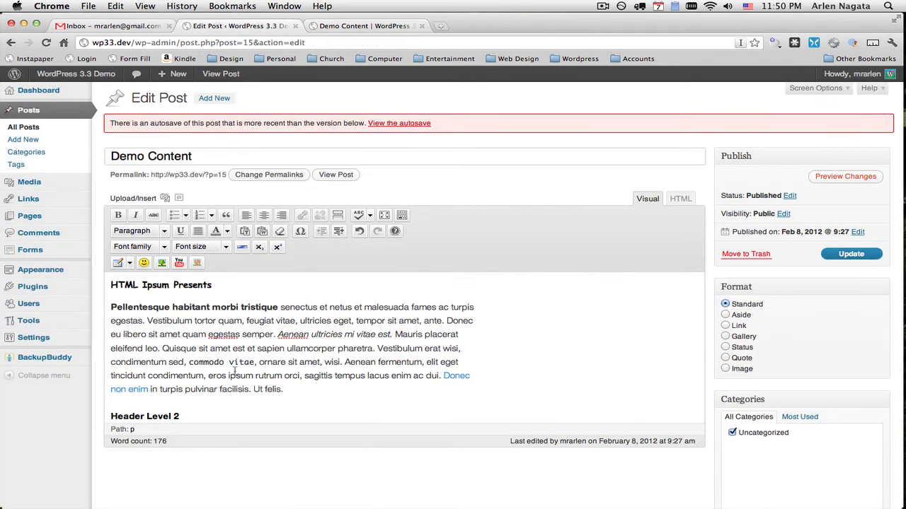
# Insert a horizontal rule with 90% width and height 2 on a new line between the first paragraph and Header Level 2
pyautogui.scroll(-3, 233, 371)
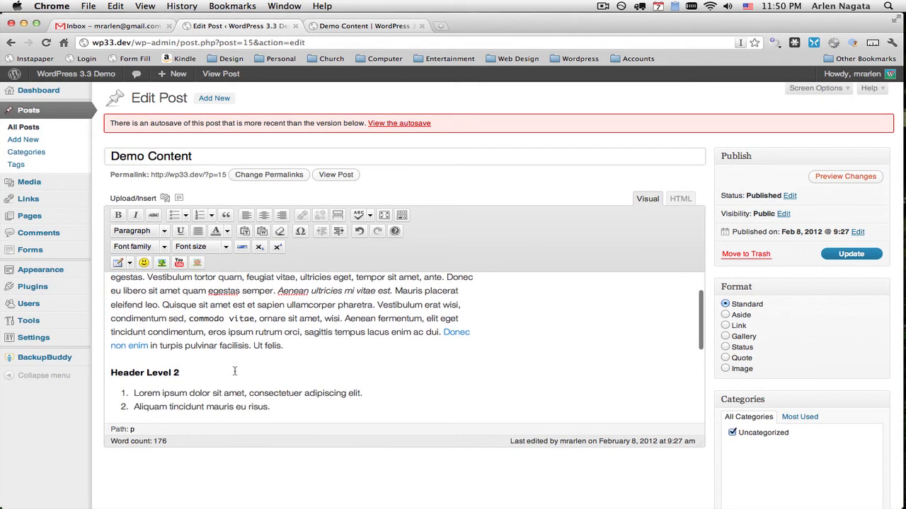
pyautogui.click(320, 346)
pyautogui.press('Return')
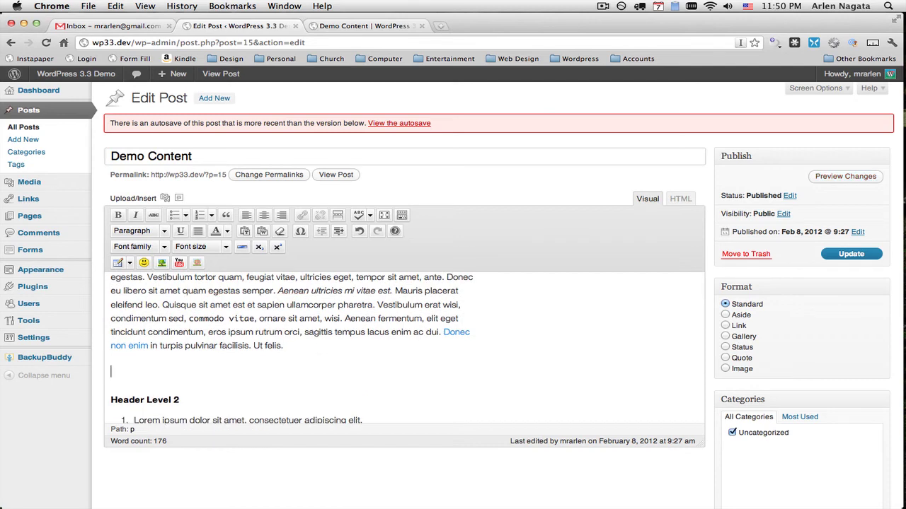
pyautogui.click(242, 248)
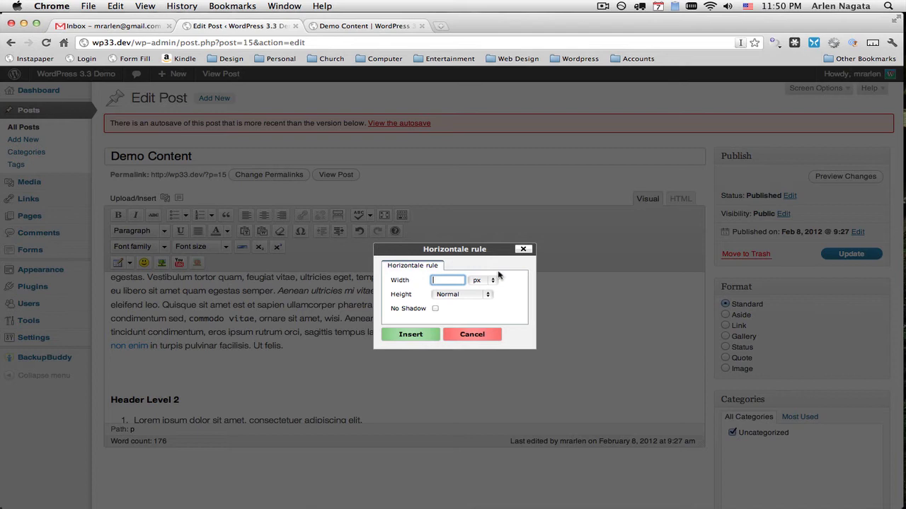
pyautogui.write('90')
pyautogui.press('Tab')
pyautogui.click(497, 280)
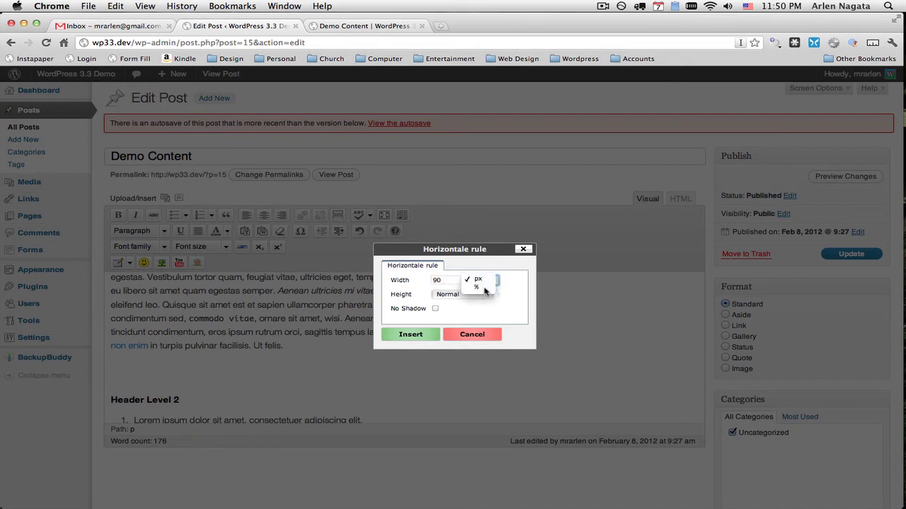
pyautogui.click(494, 288)
pyautogui.click(454, 296)
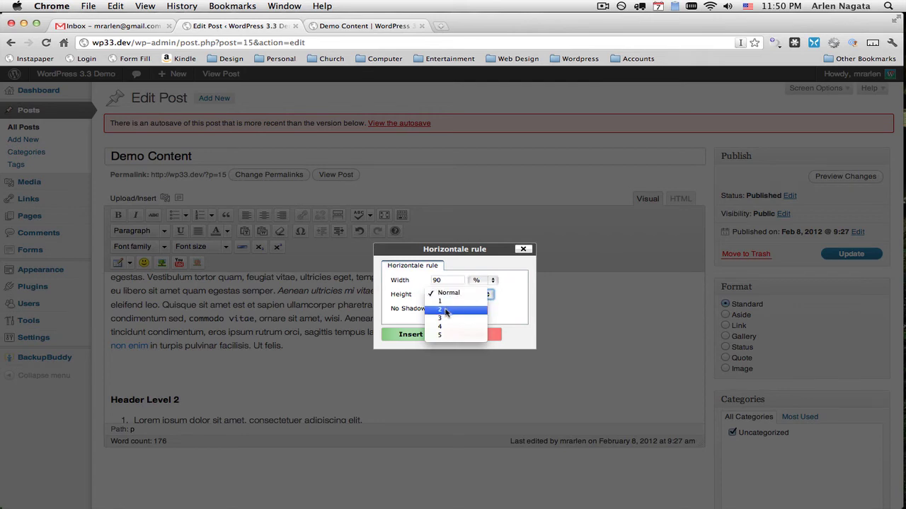
pyautogui.click(442, 310)
pyautogui.click(428, 338)
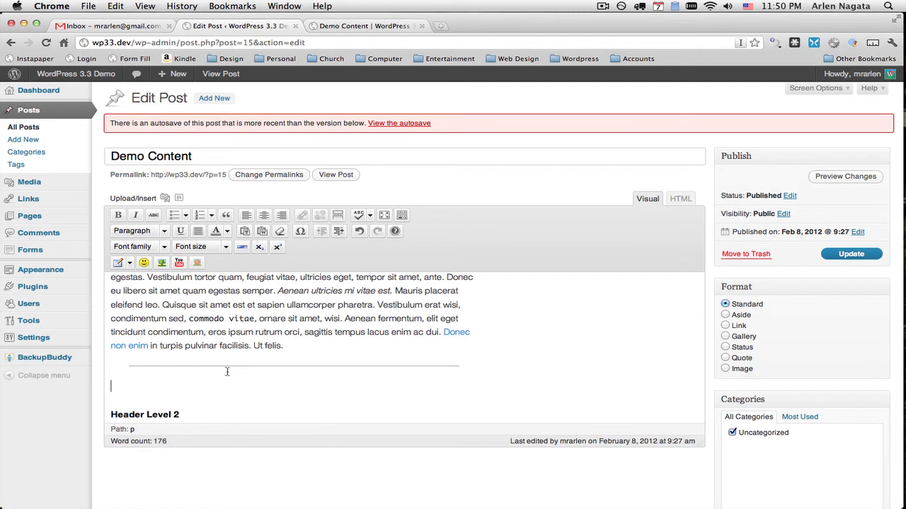
# View the available table commands and insert the eighth Primary Emoticon, a grinning smiley, below the horizontal rule
pyautogui.click(130, 264)
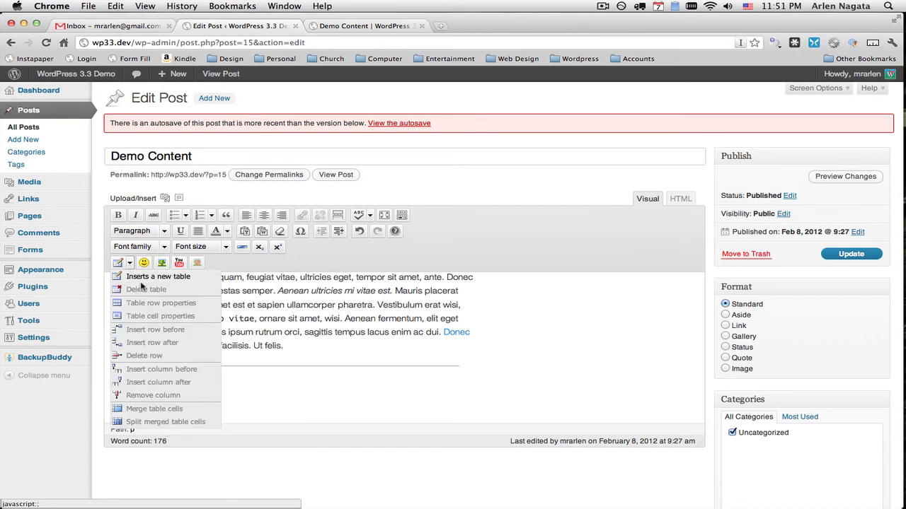
pyautogui.click(130, 264)
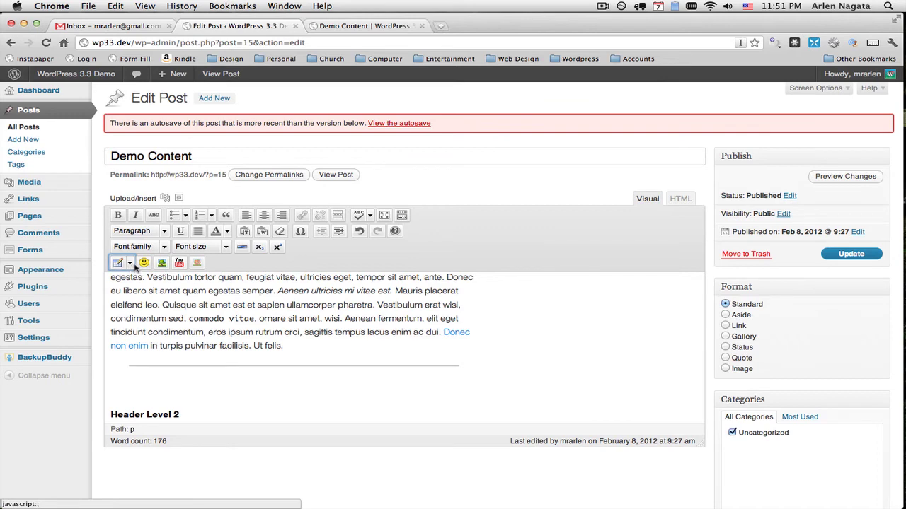
pyautogui.click(144, 263)
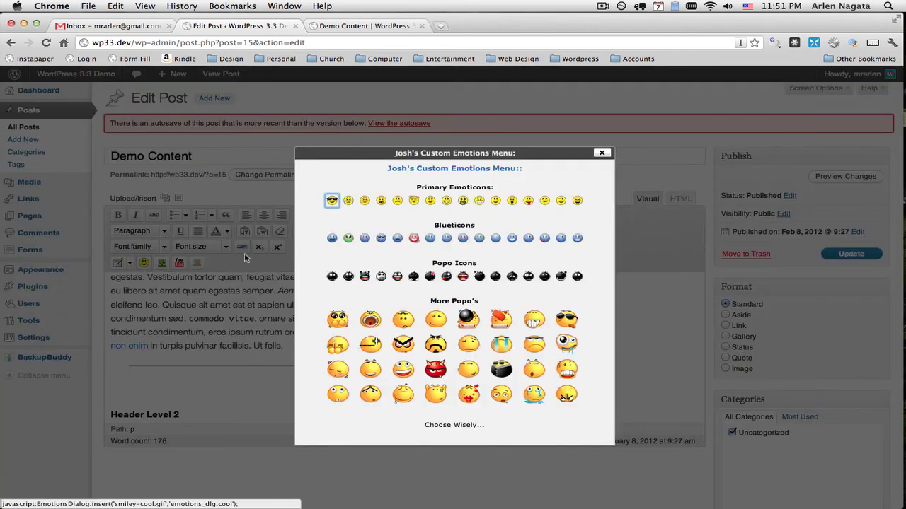
pyautogui.click(448, 201)
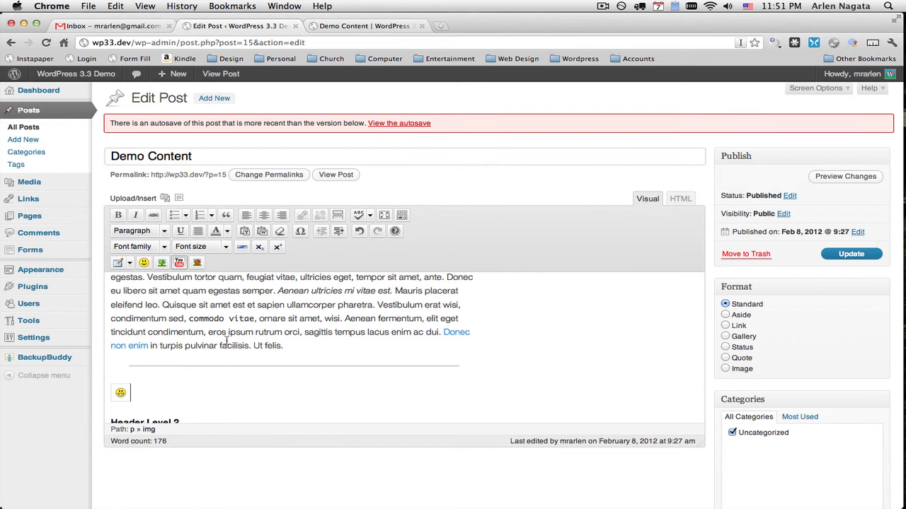
pyautogui.scroll(-2, 298, 388)
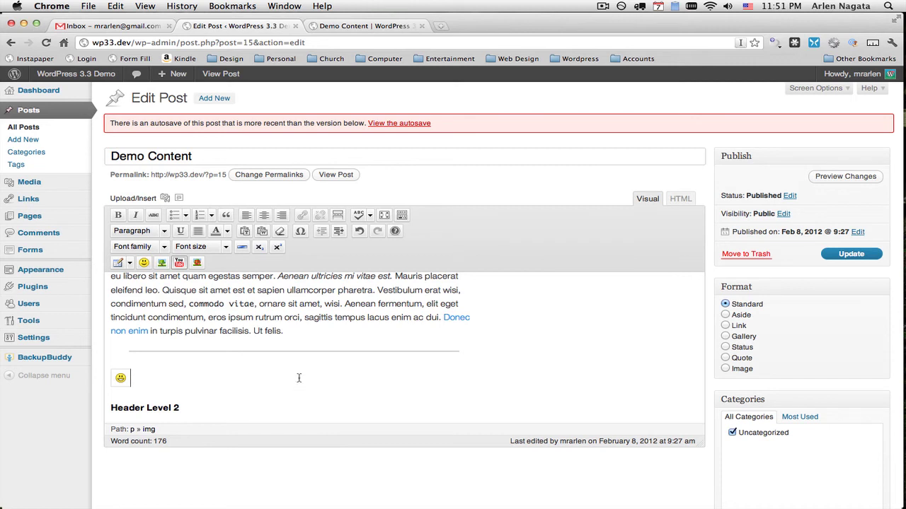
# Open the Ultimate TinyMCE settings page, leaving the post without saving its changes
pyautogui.moveTo(66, 338)
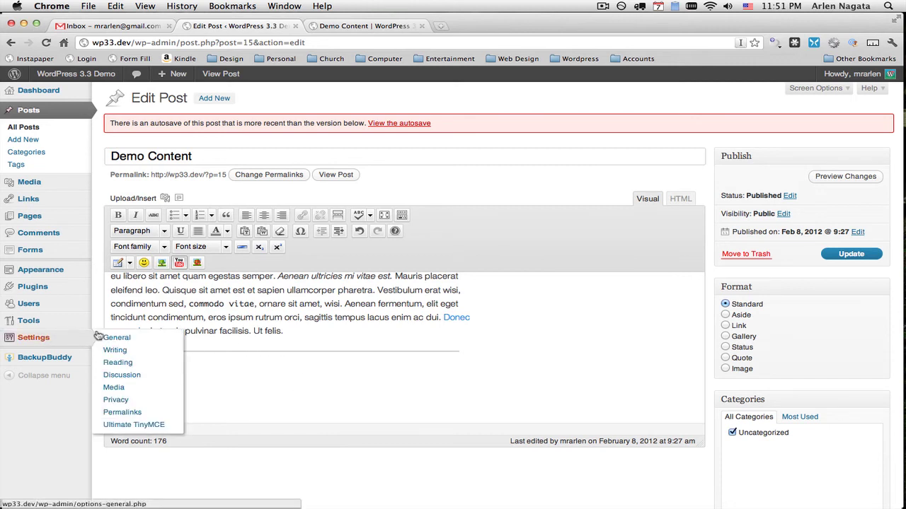
pyautogui.click(168, 427)
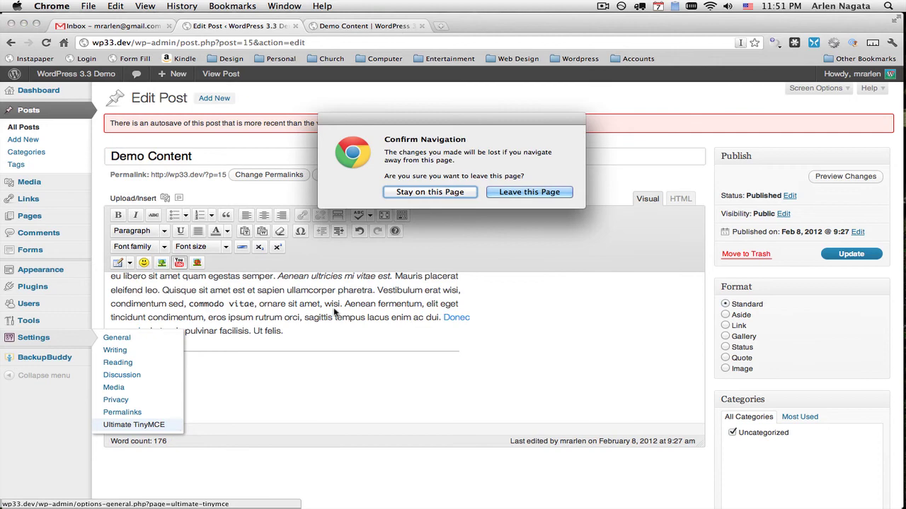
pyautogui.click(529, 194)
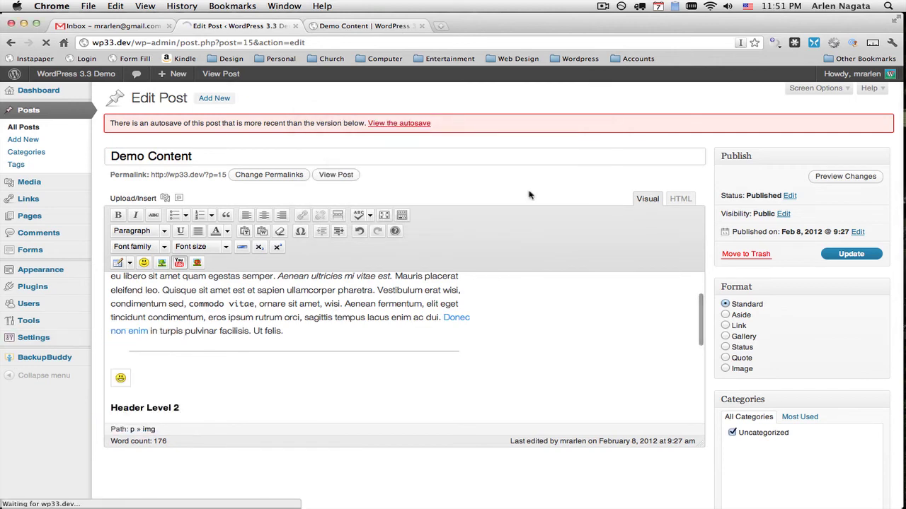